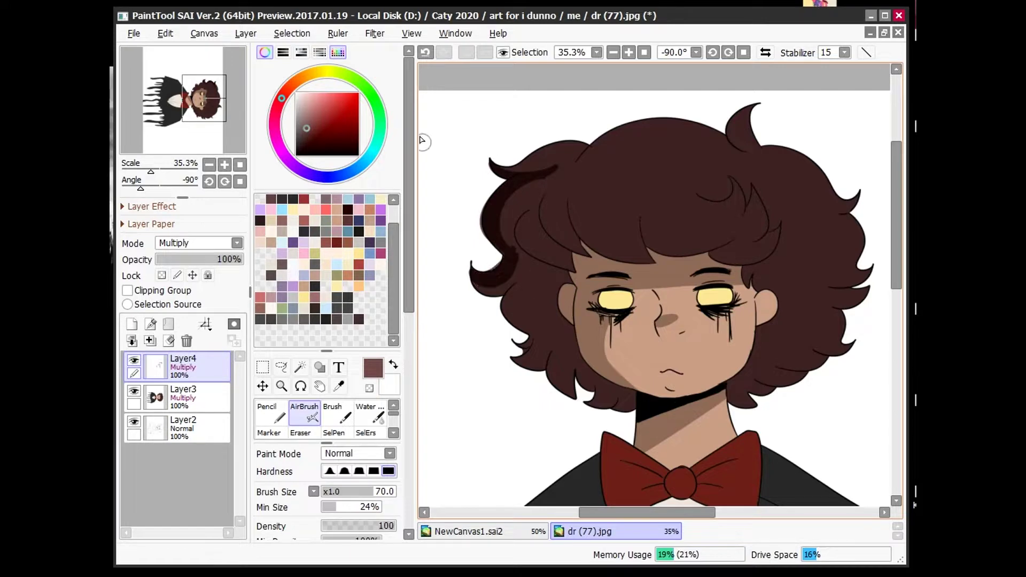
Step: Undo the dark shadow stroke on the hair, then select the whole hair area with the Magic Wand
click(425, 52)
key(w)
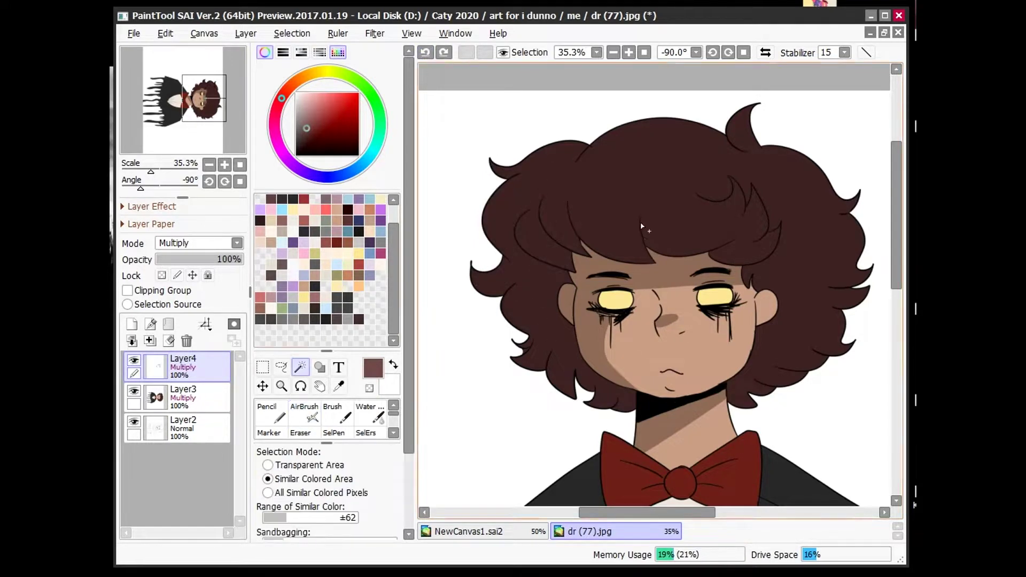
click(609, 202)
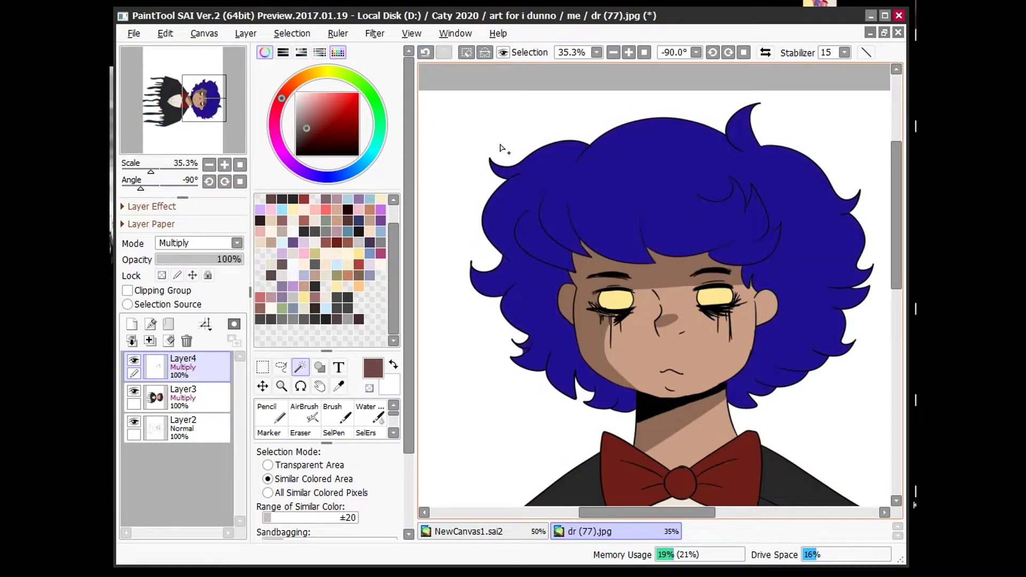
key(b)
scroll(579, 179, down, 1)
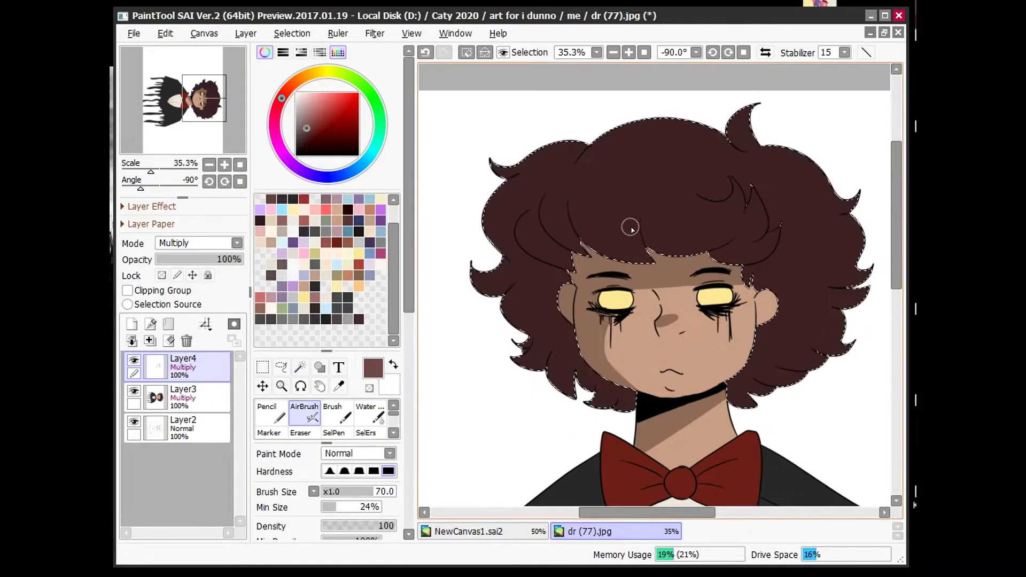
Step: Shade the lower part of the selected hair with a soft AirBrush at size 1200 and density 43
scroll(579, 178, up, 2)
scroll(703, 362, down, 2)
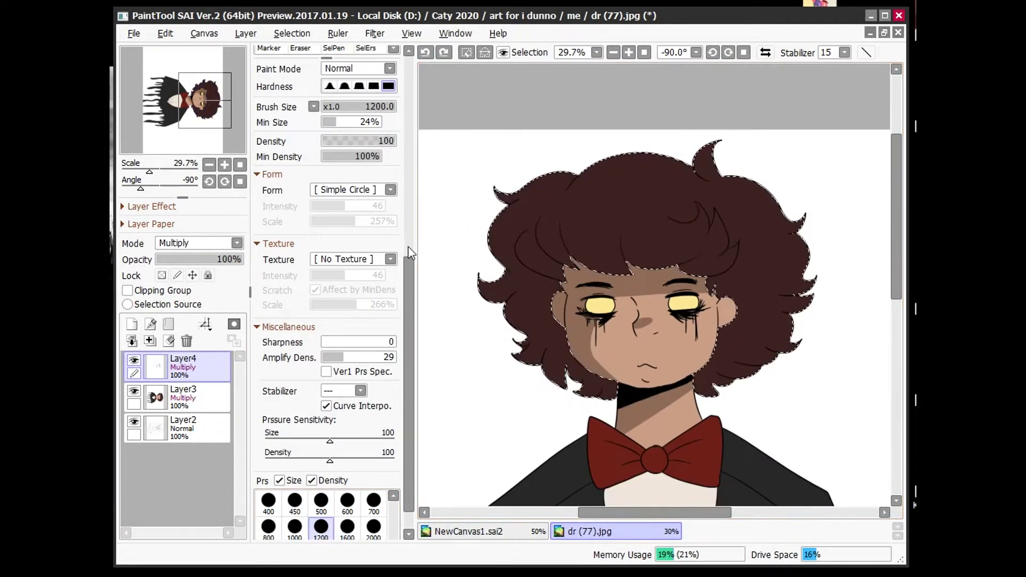
key(v)
click(426, 52)
click(354, 284)
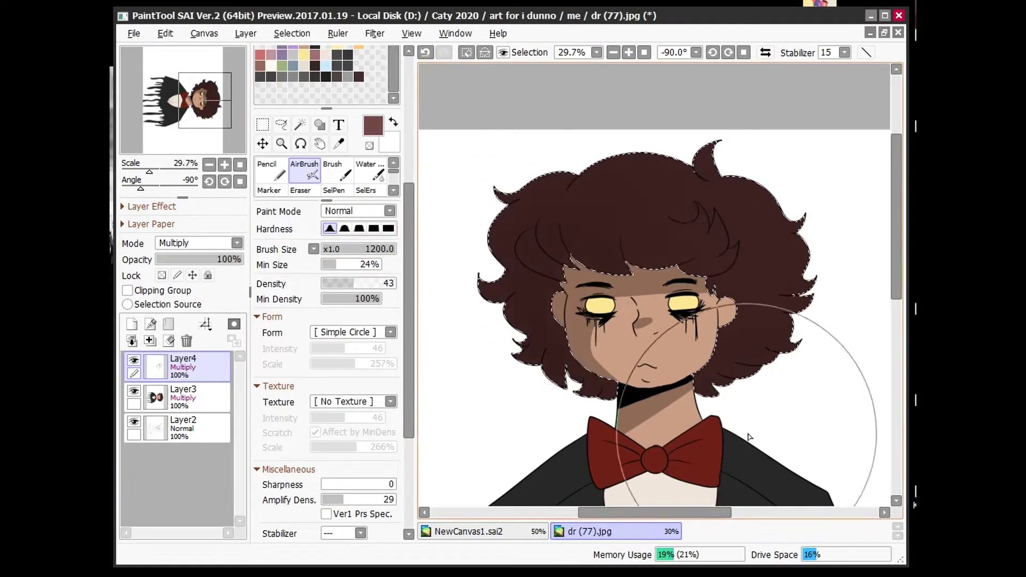
drag(711, 401, 791, 427)
Step: Undo the last airbrush strokes on the hair and rework its soft lower shading at size 1200
scroll(707, 326, down, 4)
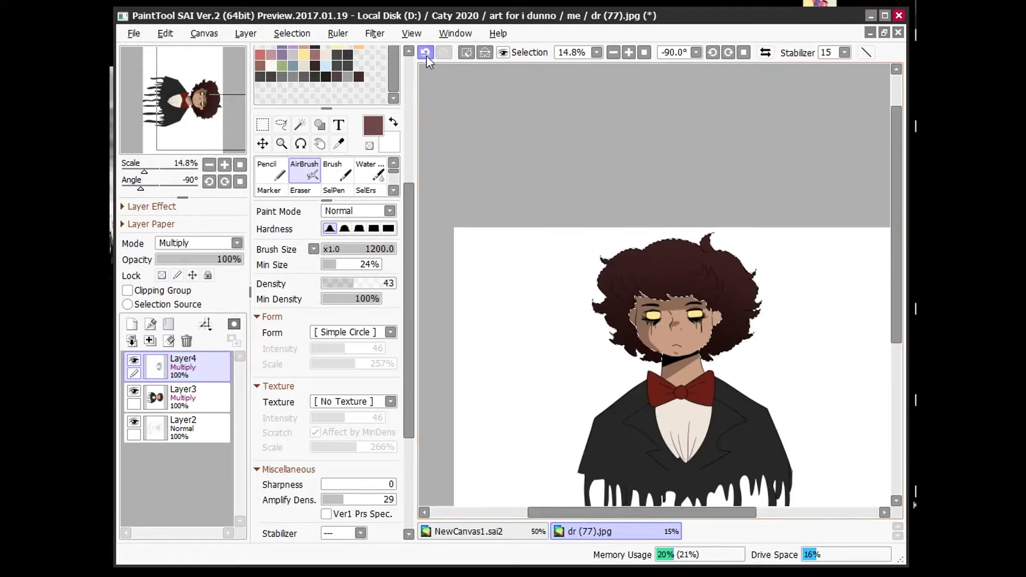
scroll(656, 342, up, 2)
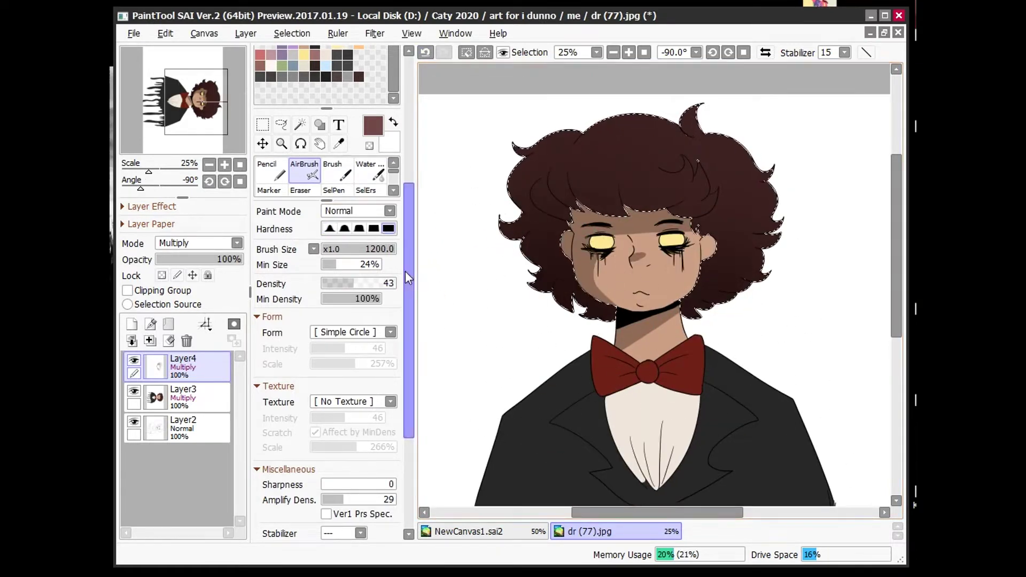
scroll(663, 181, down, 1)
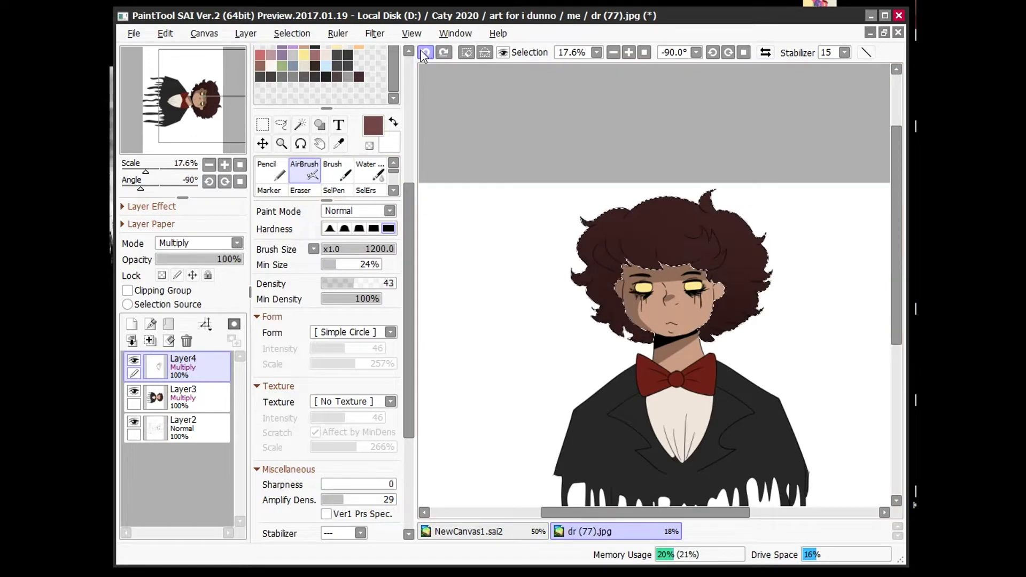
scroll(533, 262, up, 2)
scroll(533, 262, down, 1)
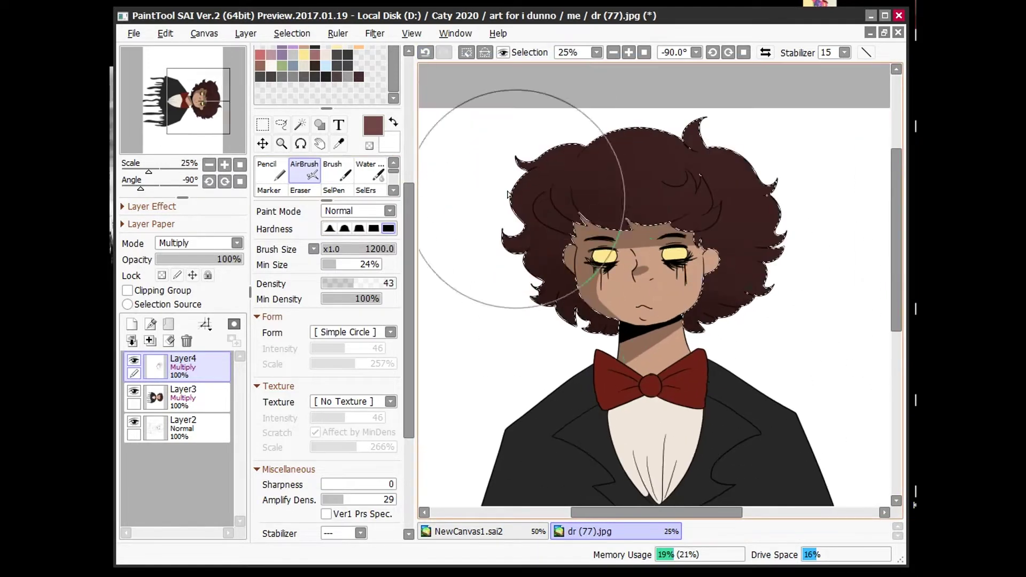
scroll(373, 117, up, 3)
key(ctrl+z)
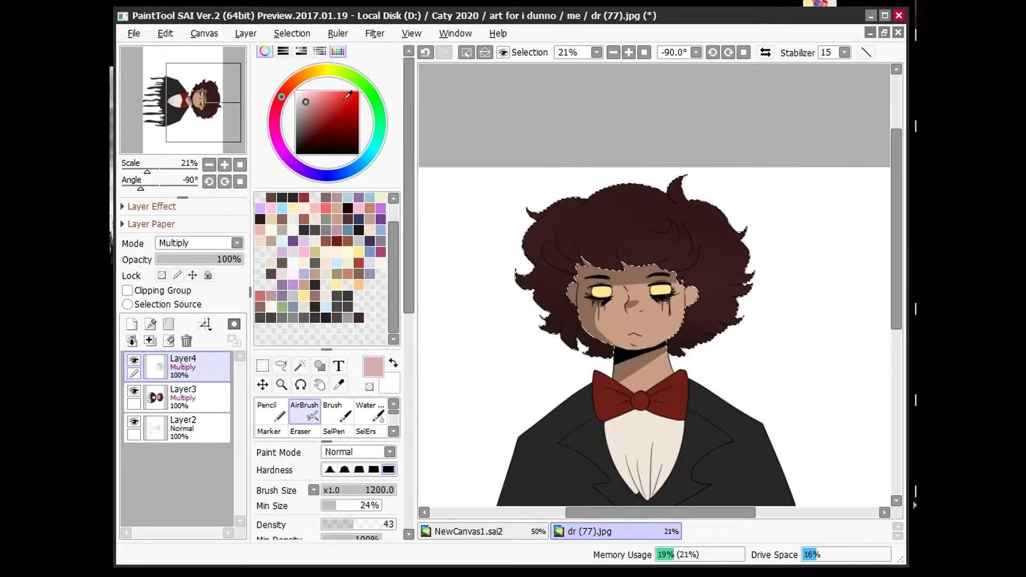
Step: Sample a very pale colour, airbrush lightly over the hair, and clear the selection
alt+click(471, 161)
scroll(557, 190, up, 3)
scroll(457, 194, down, 2)
scroll(588, 321, down, 1)
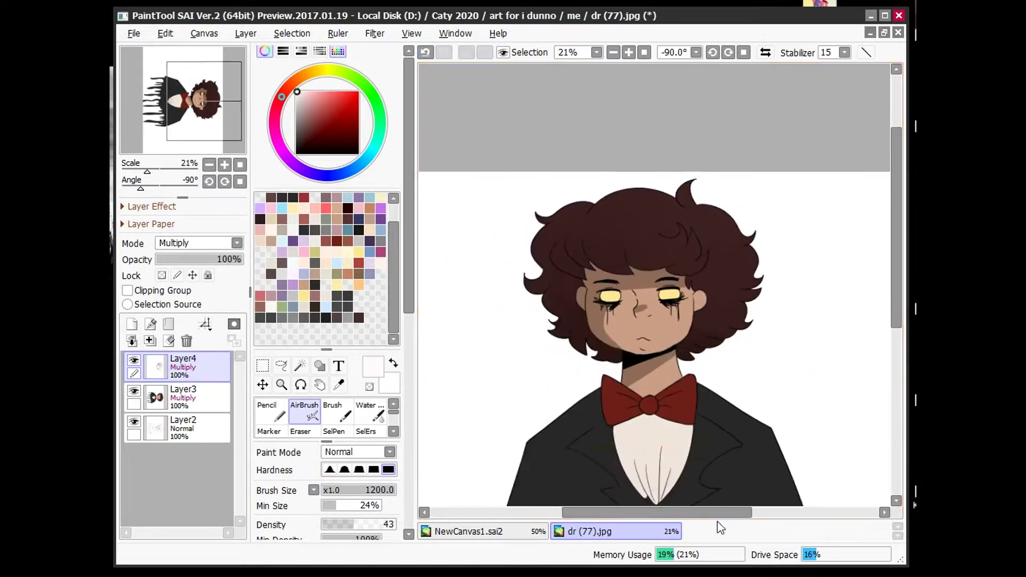
Step: Select the whole red bow tie, including its knot, with the Magic Wand and return to the AirBrush
scroll(718, 481, up, 1)
scroll(695, 374, up, 1)
click(300, 366)
click(665, 279)
click(304, 412)
scroll(334, 510, down, 5)
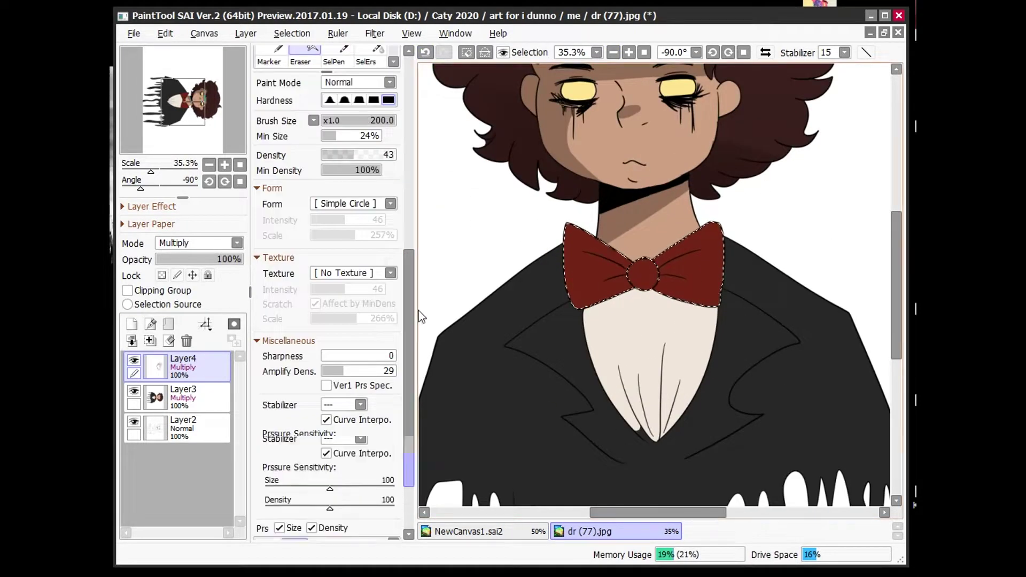
Step: Choose a dark red, try airbrushing around the bow tie's knot at density 50, and undo the last stroke
scroll(334, 511, up, 10)
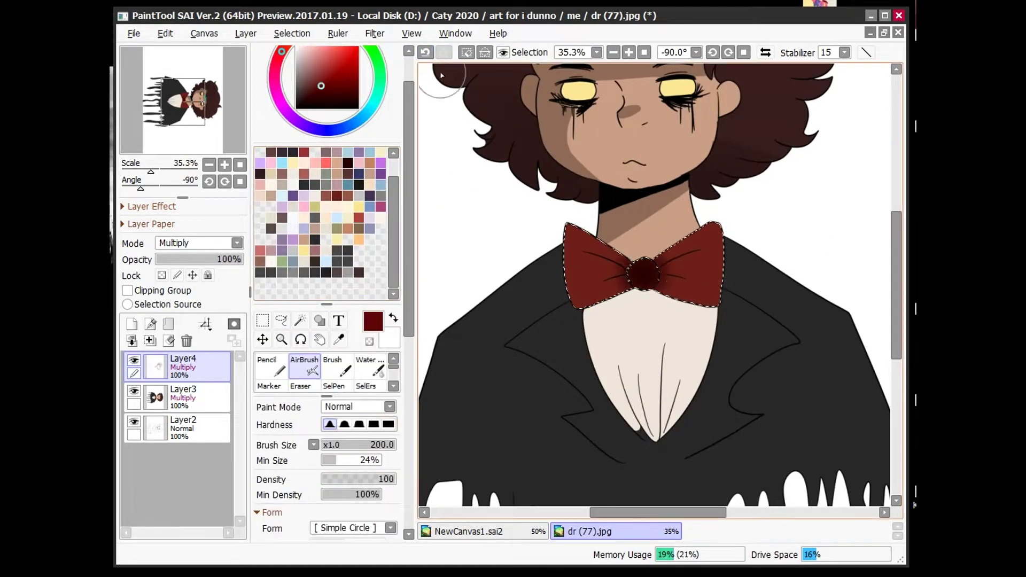
scroll(326, 375, down, 5)
click(347, 500)
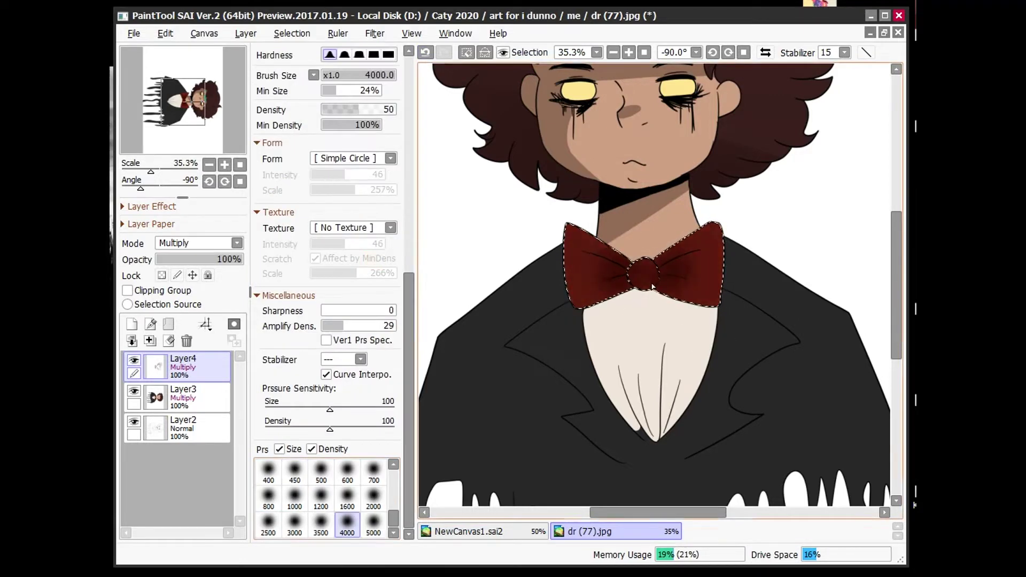
scroll(648, 319, down, 1)
click(425, 51)
Step: Shade the bow tie softly in dark red with the AirBrush at size 450, density 50, and clear the selection
click(295, 473)
key(ctrl+d)
scroll(326, 321, up, 8)
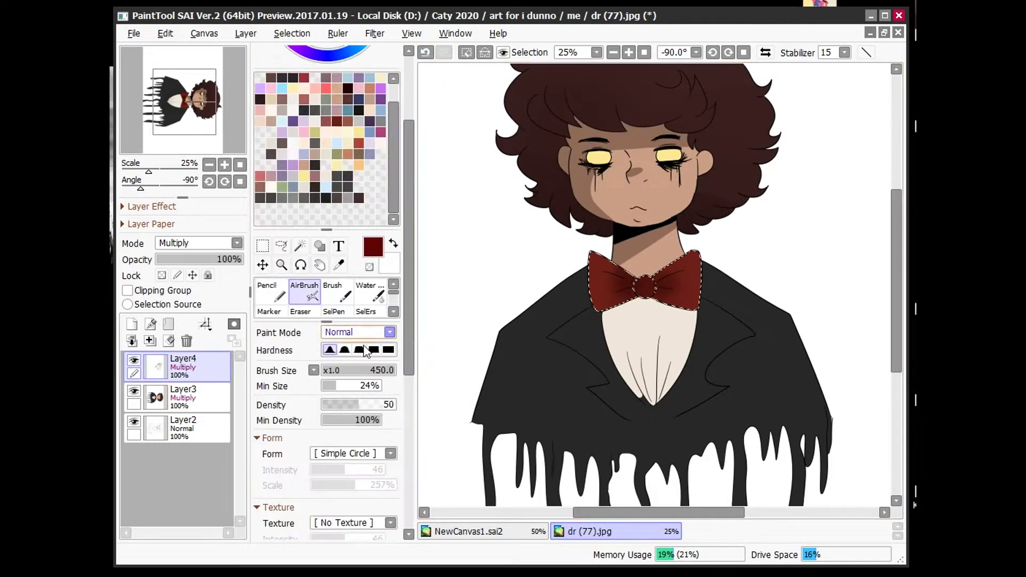
scroll(802, 217, up, 3)
scroll(695, 267, down, 4)
scroll(351, 207, up, 2)
scroll(642, 267, up, 5)
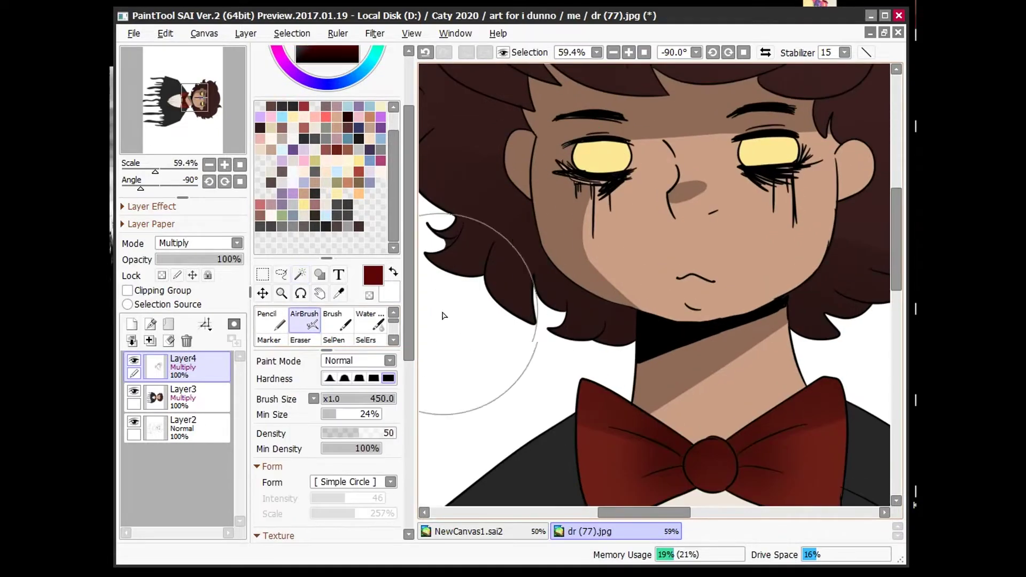
scroll(436, 298, down, 6)
Step: Select the whole black jacket and its drips with the Magic Wand
click(300, 275)
click(562, 390)
scroll(631, 428, up, 3)
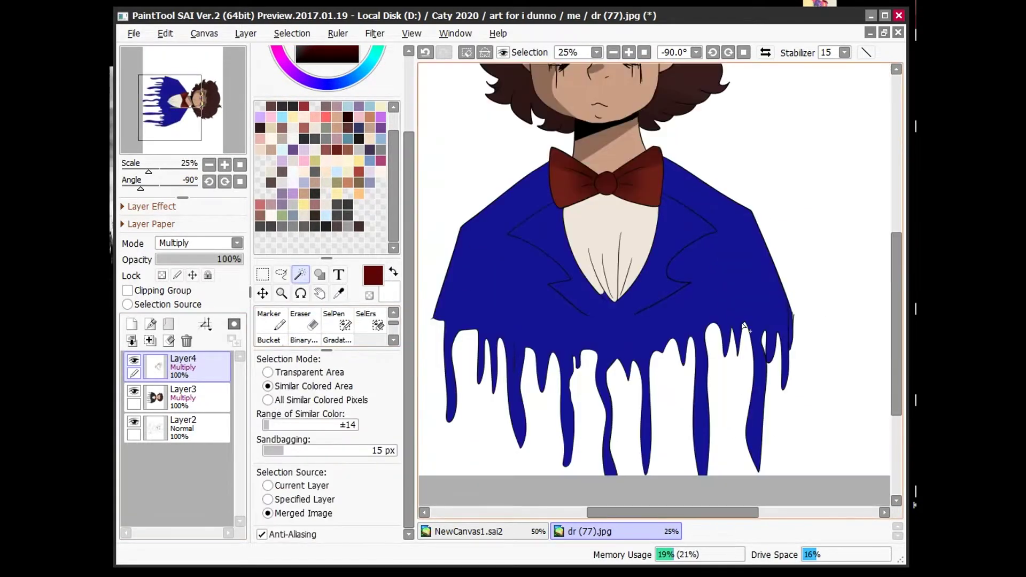
scroll(631, 374, down, 3)
Step: Darken the jacket and drips with a very dark brown soft AirBrush at size 1000, density 50
click(298, 326)
drag(409, 330, 415, 421)
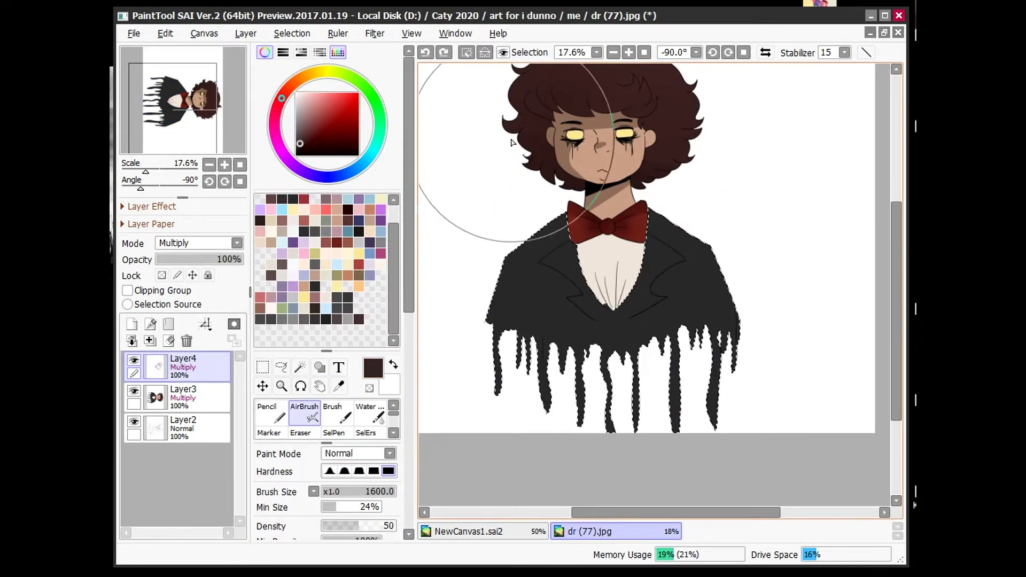
scroll(577, 415, up, 1)
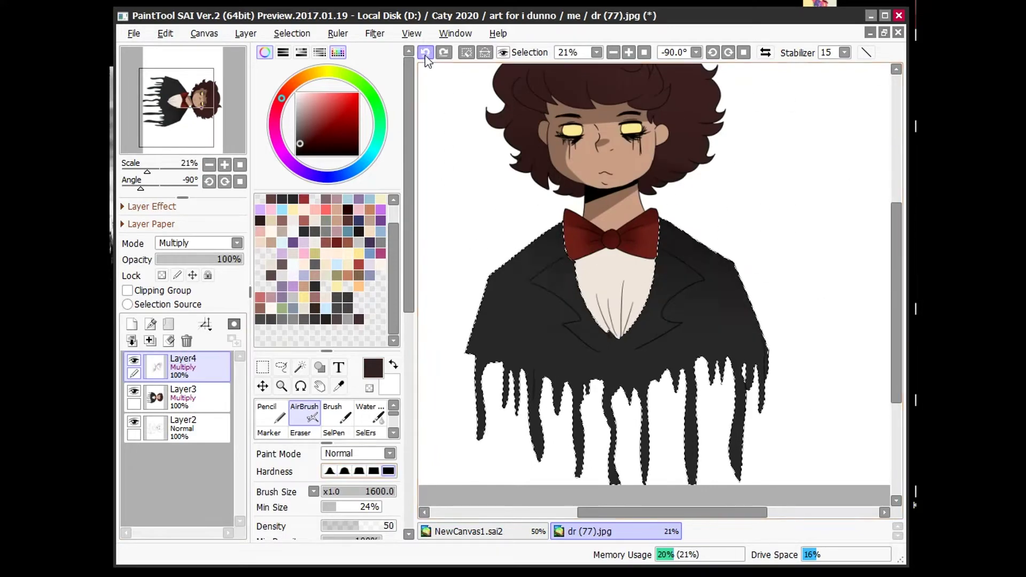
click(425, 52)
drag(409, 160, 409, 374)
click(294, 522)
key(ctrl+z)
click(444, 52)
scroll(338, 353, up, 5)
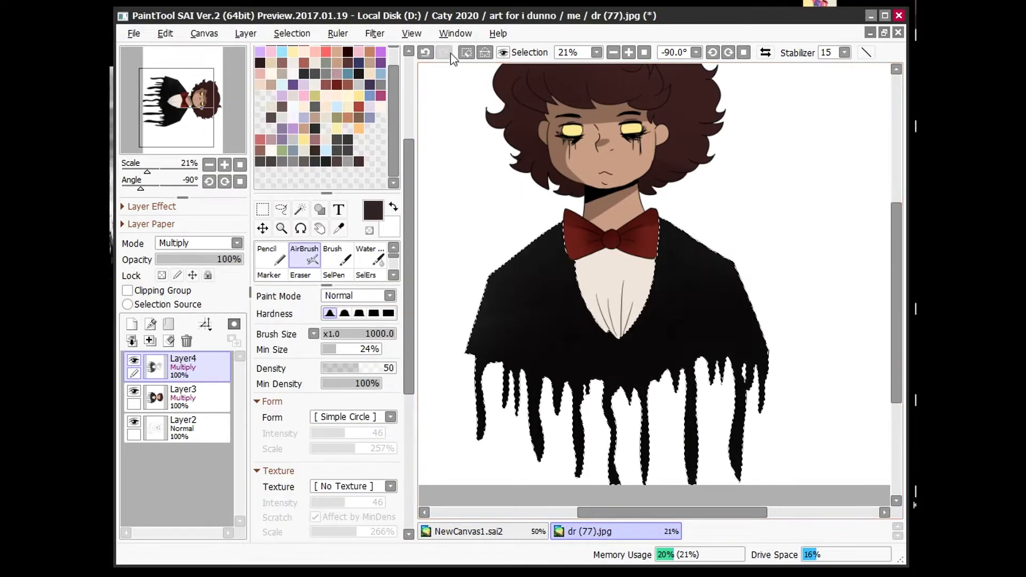
Step: Undo the last darkening stroke, shade the jacket with a gentler gradient, and clear the selection
click(425, 52)
scroll(516, 270, down, 2)
scroll(515, 270, up, 2)
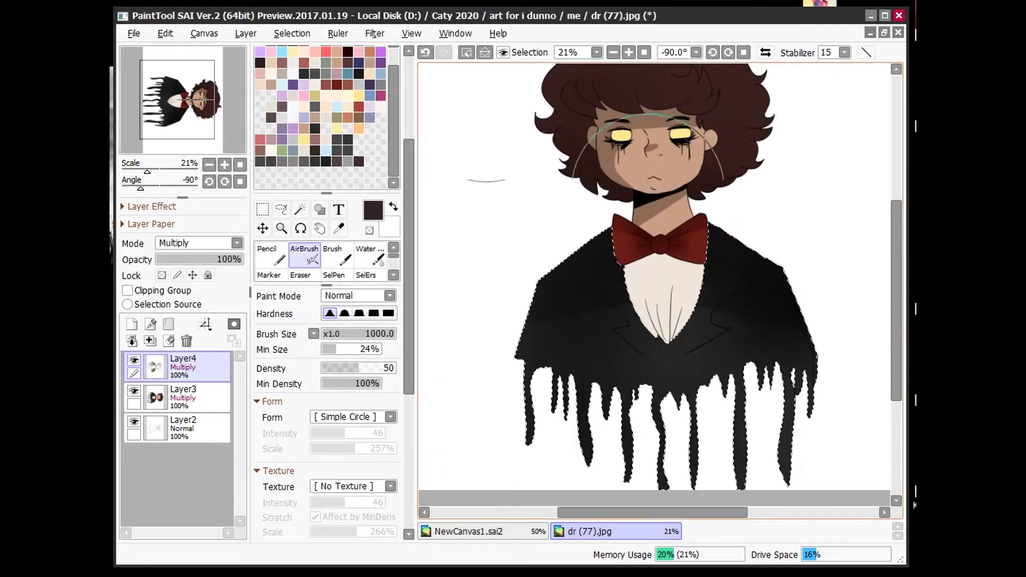
scroll(515, 270, down, 3)
scroll(551, 435, up, 4)
key(ctrl+d)
scroll(550, 435, down, 5)
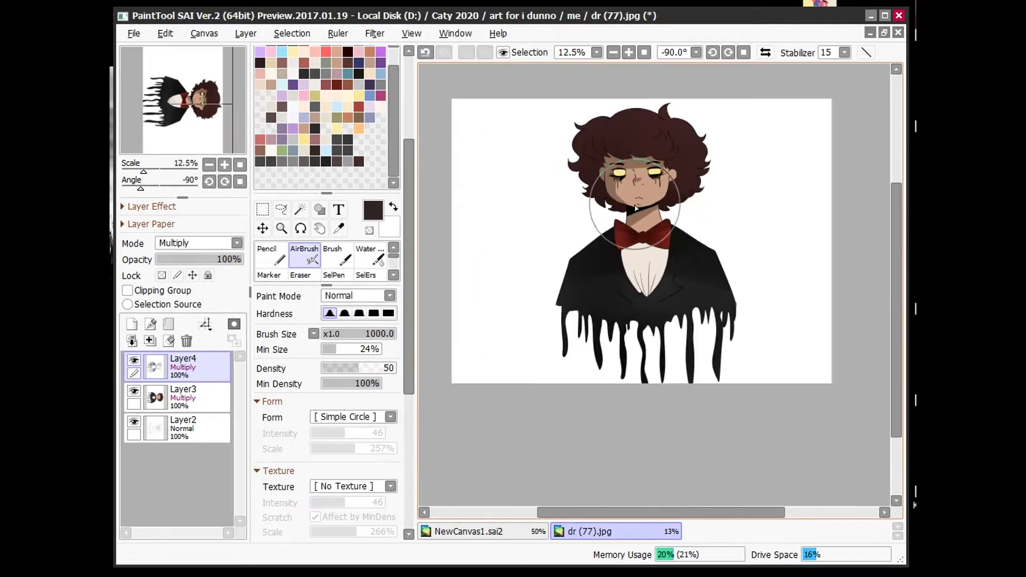
Step: Select both yellow eyes with the Magic Wand and return to the AirBrush
scroll(550, 435, up, 1)
scroll(386, 142, up, 5)
scroll(646, 209, up, 3)
click(300, 367)
click(532, 184)
click(680, 183)
click(304, 414)
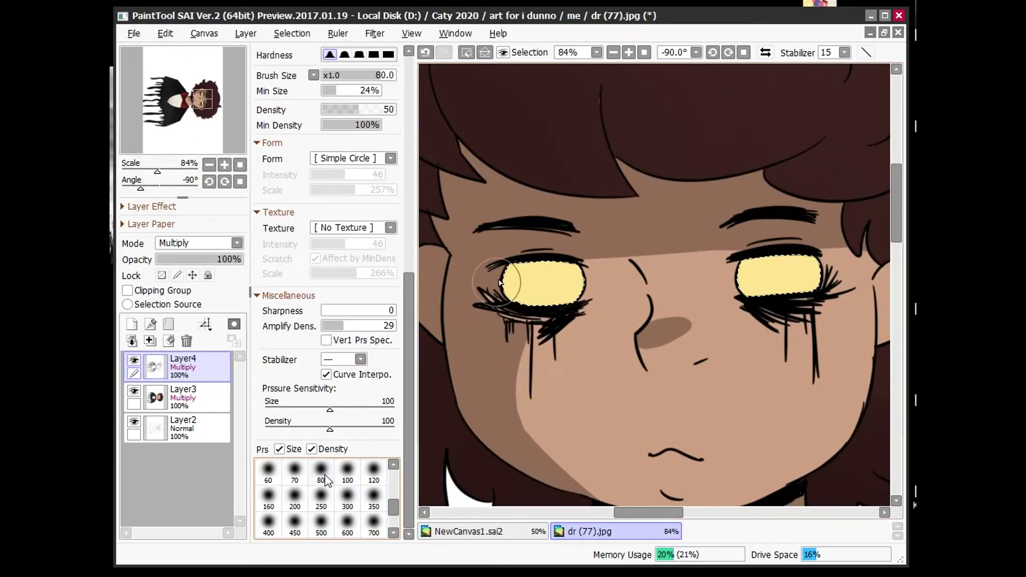
Step: Shade the inside of both eyes in dark olive with the AirBrush at size 80
scroll(588, 214, up, 1)
click(318, 68)
mouse_move(503, 284)
mouse_down()
mouse_move(523, 271)
mouse_move(855, 275)
mouse_up()
scroll(641, 267, down, 3)
scroll(736, 188, up, 1)
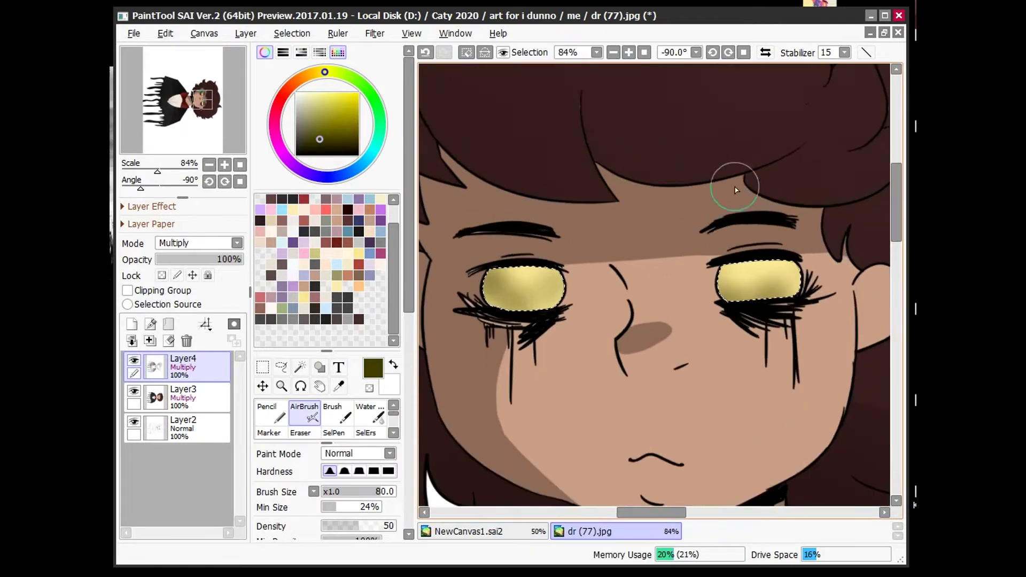
Step: Add fine pale yellow streaks inside both eyes with the AirBrush at size 7
scroll(396, 484, down, 10)
scroll(397, 484, up, 5)
click(321, 471)
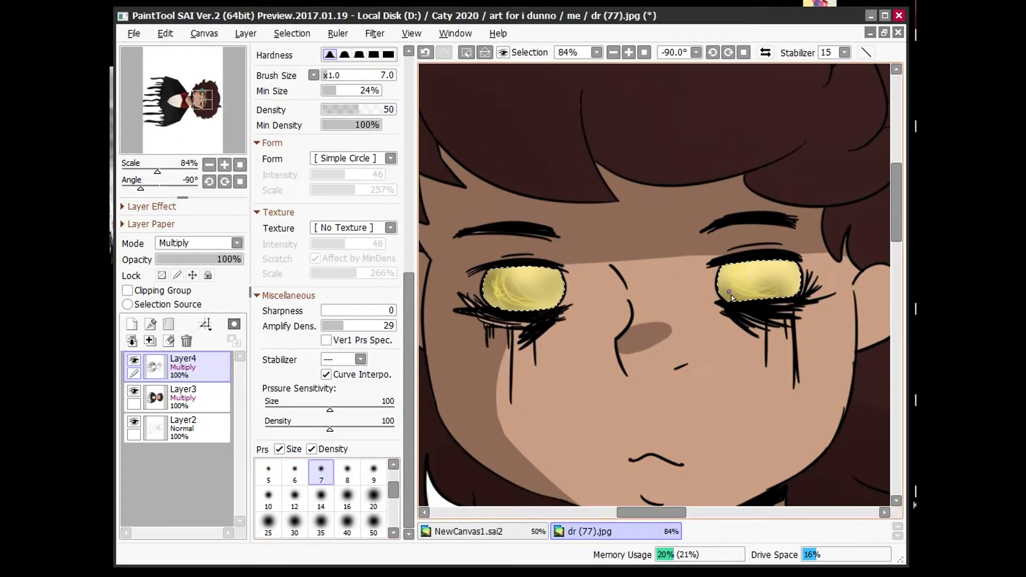
scroll(369, 307, up, 5)
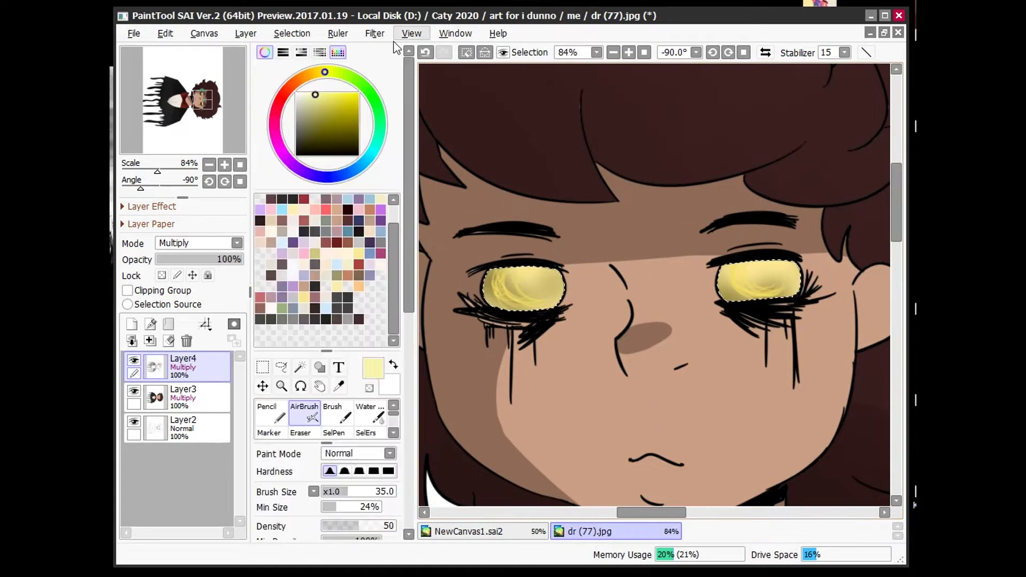
Step: Blend soft light yellow tones over the shading of both eyes with the AirBrush at size 100
scroll(369, 307, down, 5)
scroll(347, 497, down, 1)
click(348, 525)
scroll(369, 307, up, 10)
scroll(552, 359, up, 1)
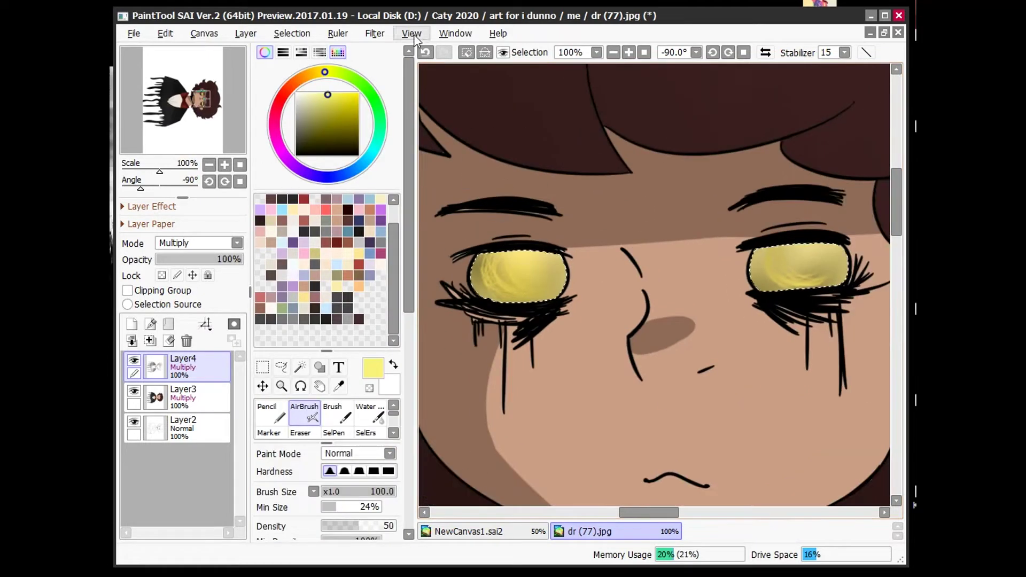
scroll(802, 255, down, 2)
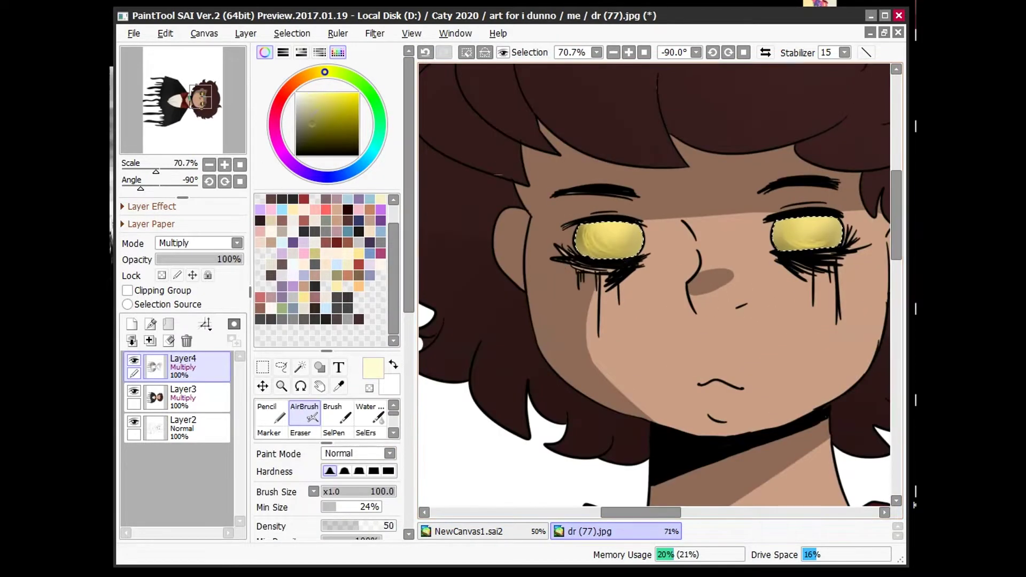
click(334, 391)
key(alt+Tab)
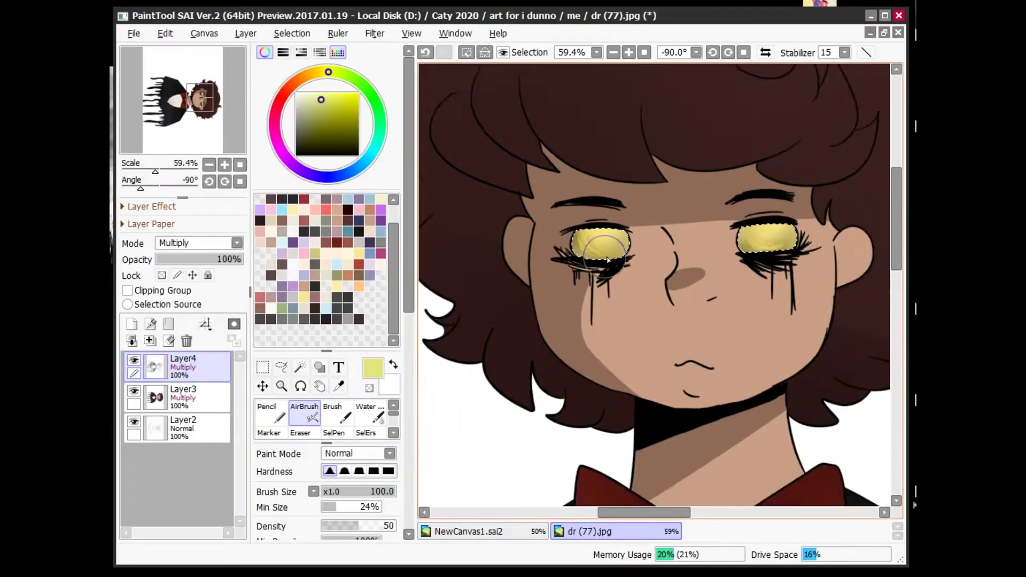
Step: Dab small white highlight spots in both eyes with the AirBrush at size 16
scroll(445, 281, up, 2)
scroll(326, 267, down, 8)
click(348, 471)
scroll(657, 229, right, 3)
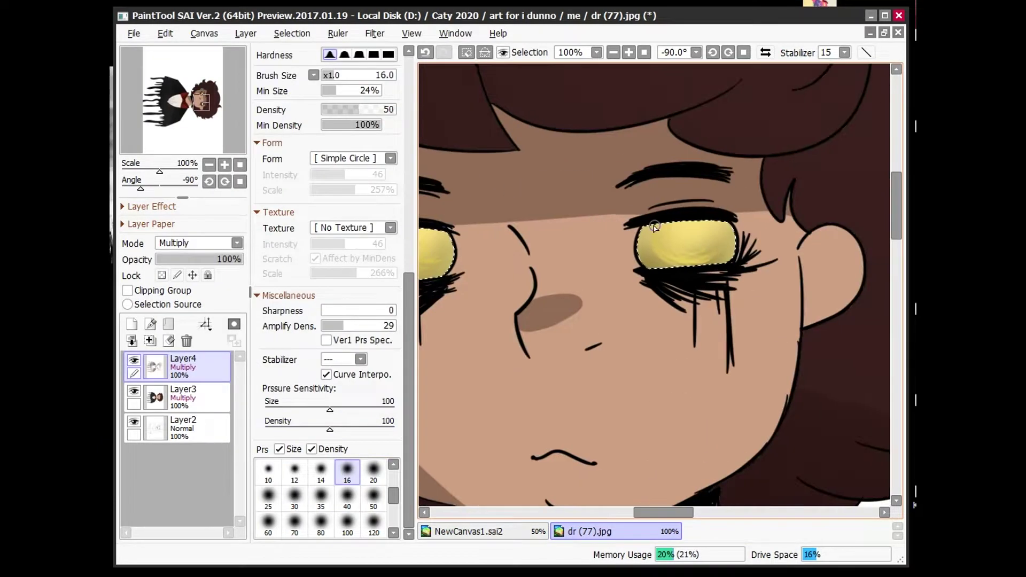
scroll(642, 465, left, 2)
scroll(326, 267, up, 8)
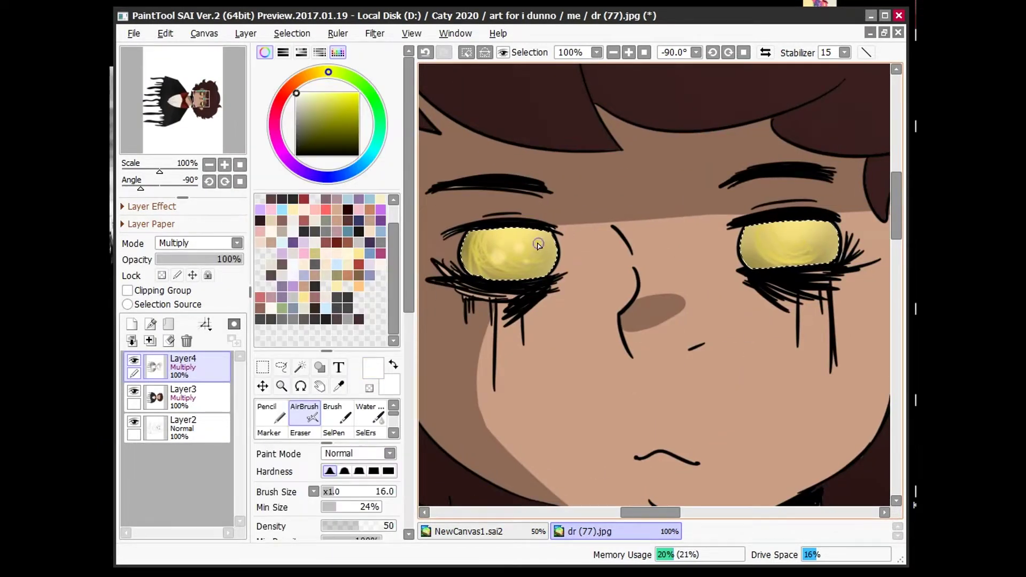
scroll(784, 247, down, 7)
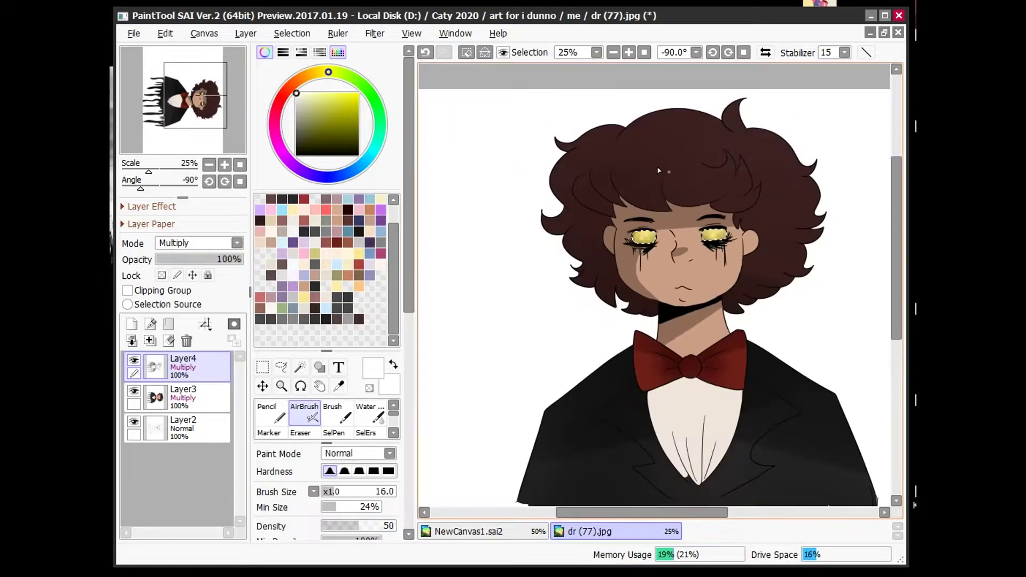
Step: Soften the shading at the edges of both eyes in olive with the AirBrush at size 100, then clear the selection
scroll(326, 268, down, 8)
click(374, 513)
scroll(534, 299, up, 7)
scroll(326, 267, up, 8)
click(317, 124)
scroll(458, 143, down, 5)
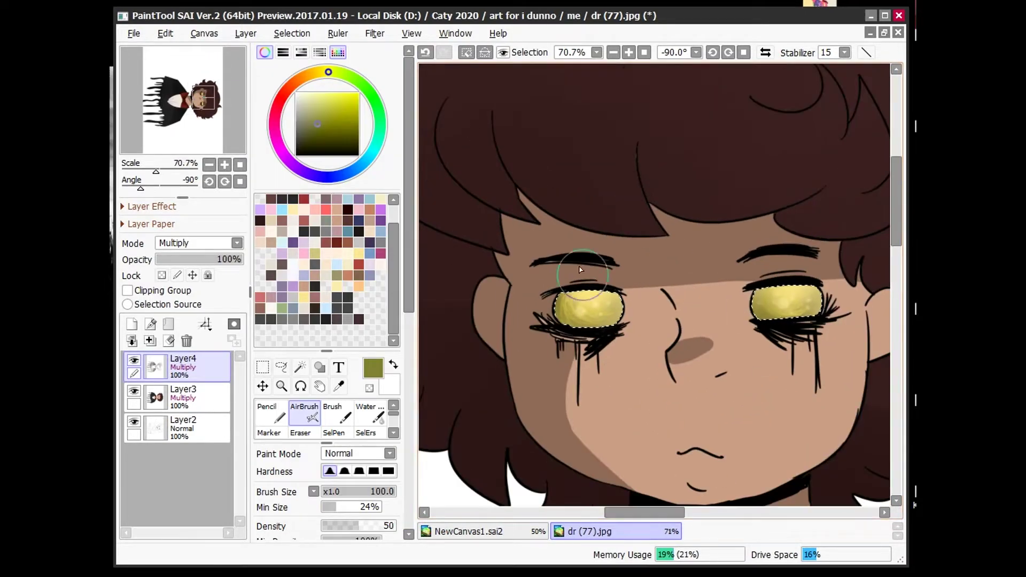
scroll(588, 267, up, 5)
key(ctrl+d)
Step: Airbrush soft muted purple shadows on the skin around the outer lower edges of both eyes at size 100
scroll(321, 428, down, 8)
scroll(481, 267, up, 2)
scroll(327, 267, up, 4)
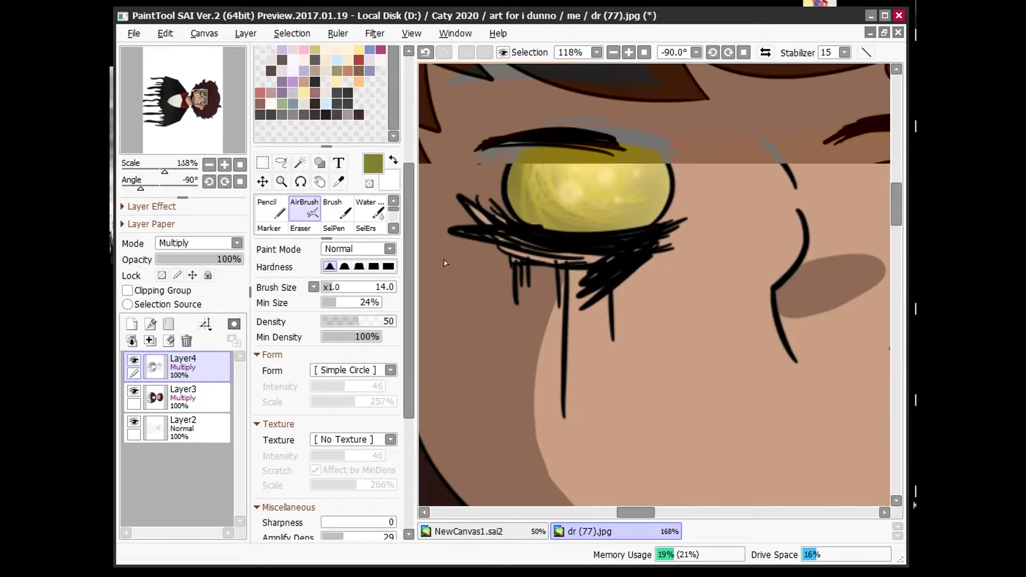
scroll(535, 267, down, 1)
scroll(326, 267, down, 4)
scroll(326, 267, up, 8)
click(303, 171)
scroll(576, 282, down, 3)
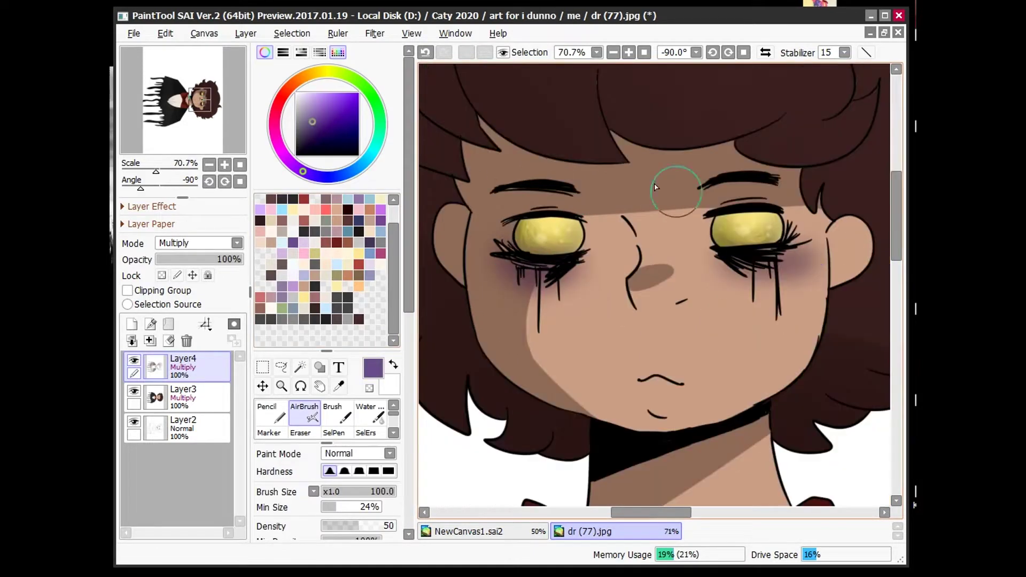
Step: Undo the purple shadows around the eyes and repaint them more faintly with the AirBrush at size 100 and density 37
scroll(707, 269, down, 4)
click(426, 53)
click(349, 526)
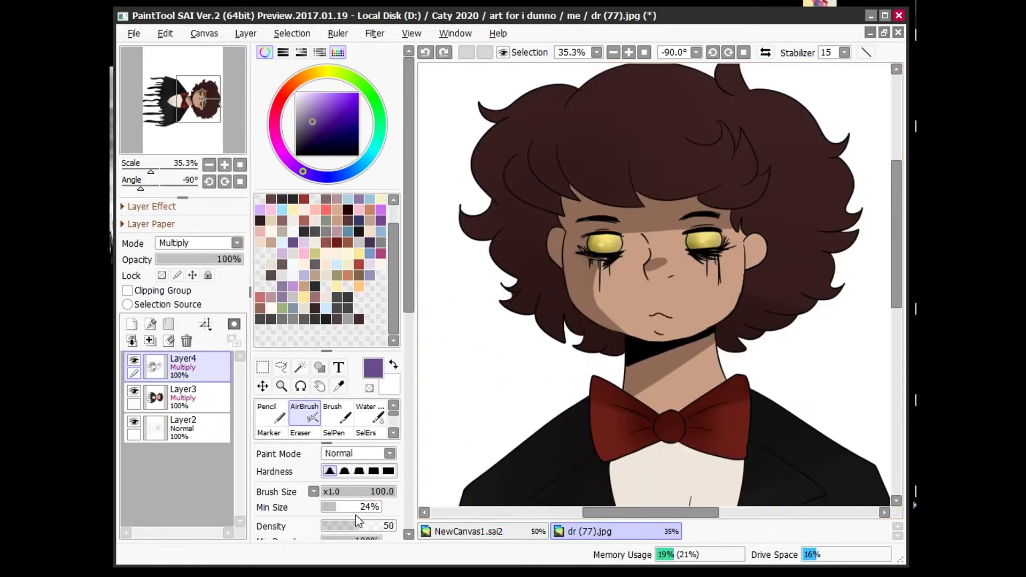
scroll(664, 229, up, 7)
scroll(458, 103, down, 5)
scroll(535, 242, up, 4)
drag(535, 242, 556, 251)
scroll(556, 252, down, 3)
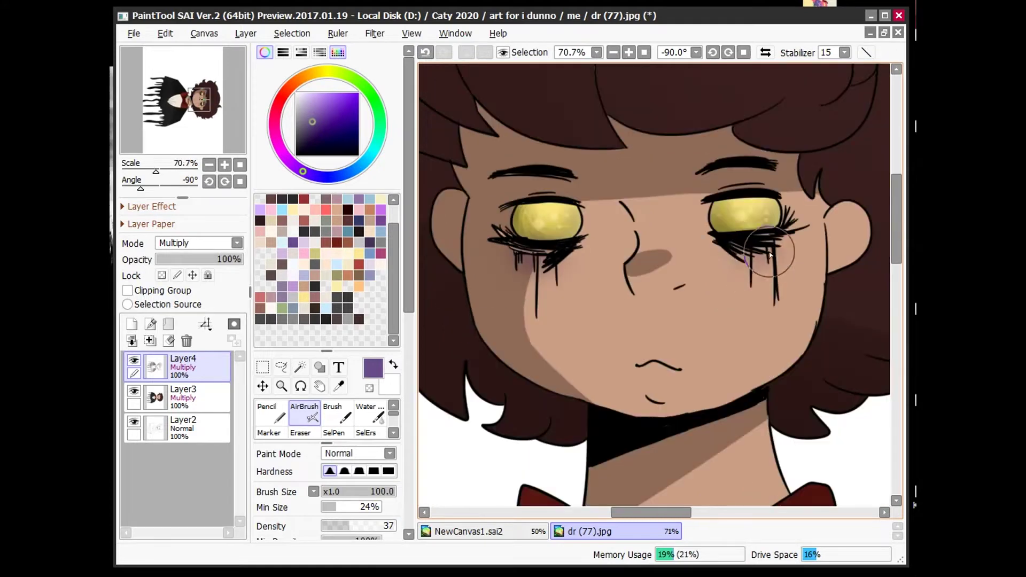
scroll(327, 267, down, 5)
Step: Draw thin dark red streaks under both eyes and one long blood tear down the cheek with the AirBrush at size 8
click(347, 470)
scroll(592, 328, up, 1)
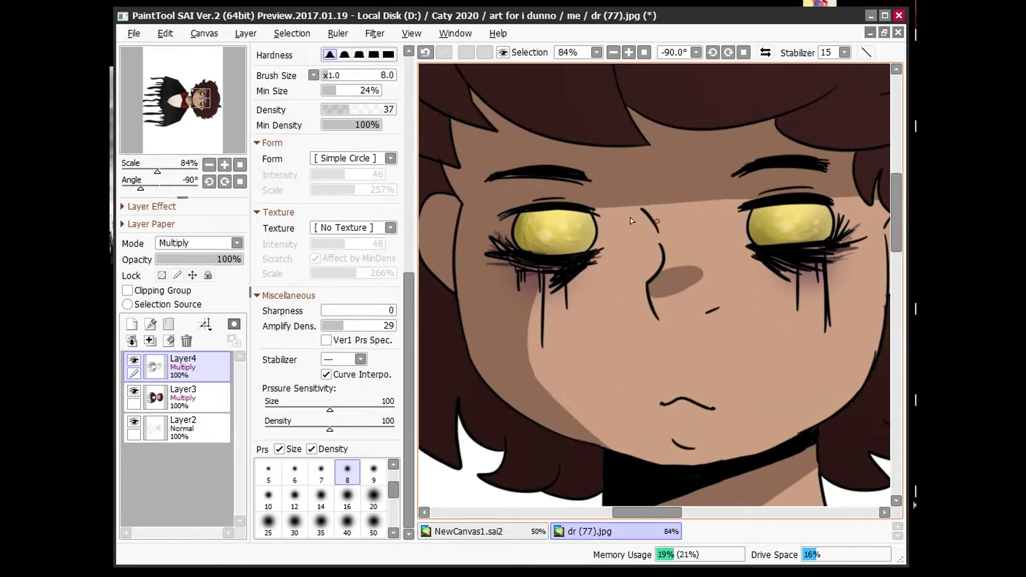
scroll(298, 107, up, 5)
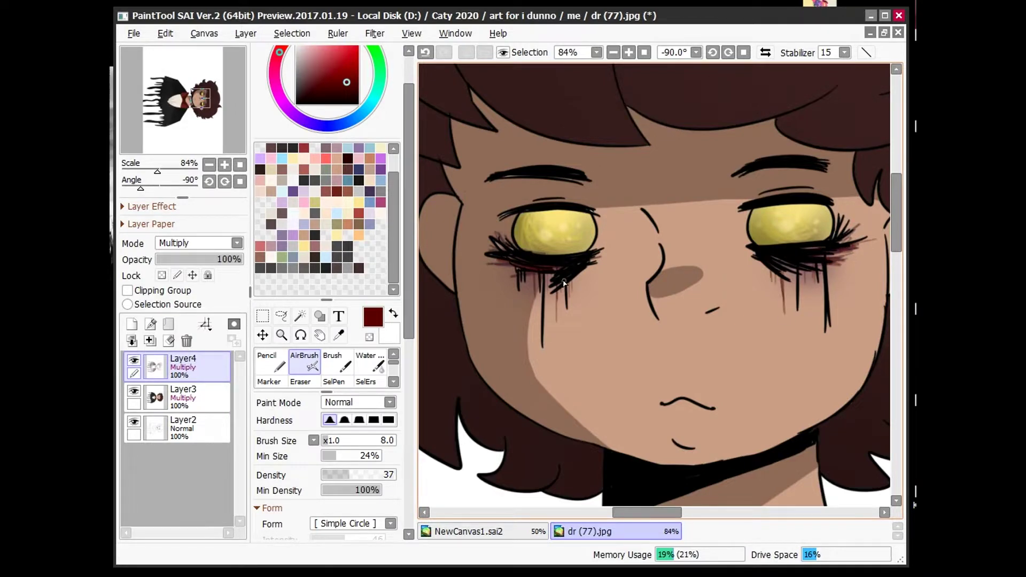
scroll(588, 353, up, 6)
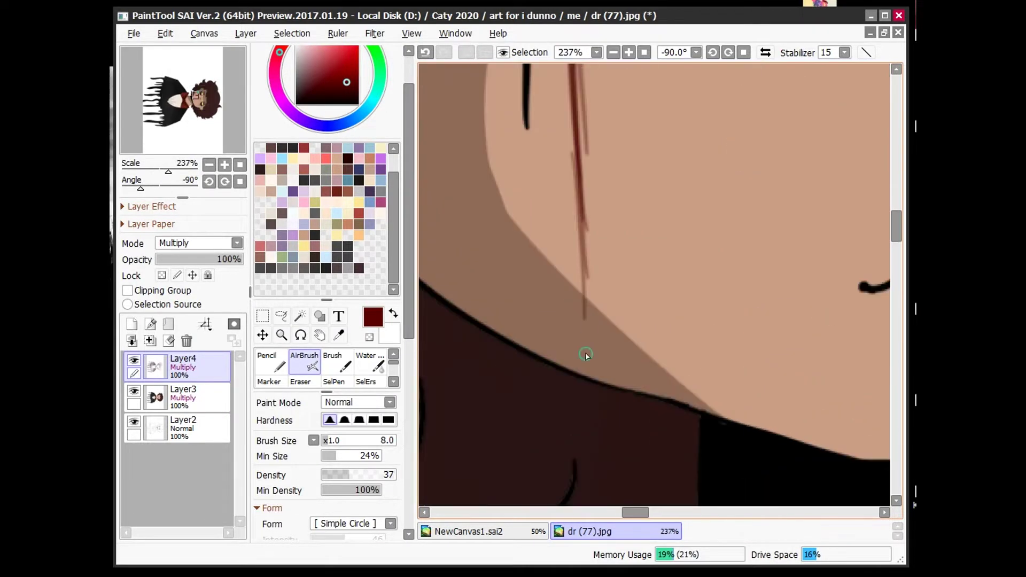
scroll(621, 303, down, 6)
scroll(601, 285, up, 4)
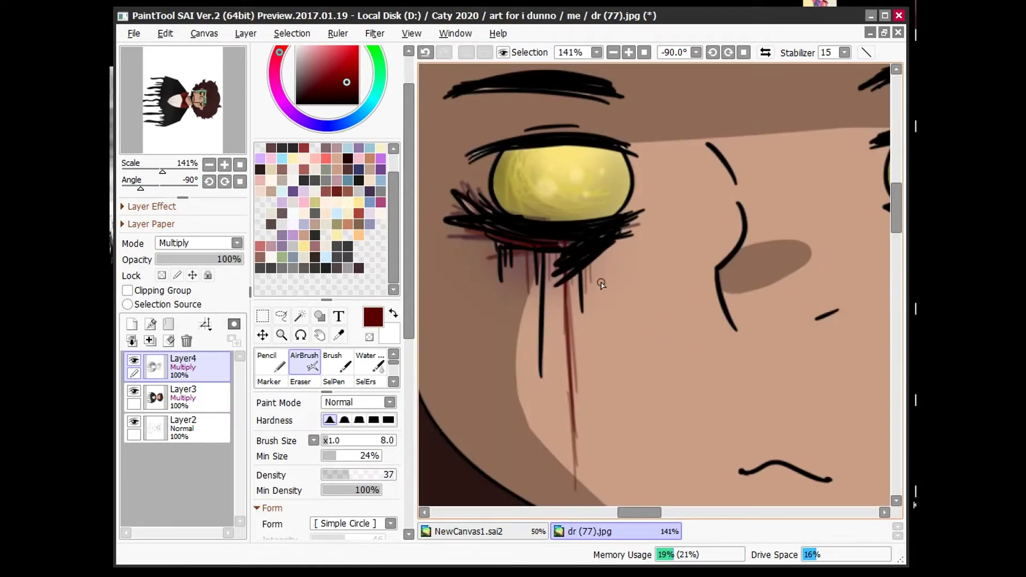
scroll(548, 224, down, 7)
scroll(622, 274, up, 6)
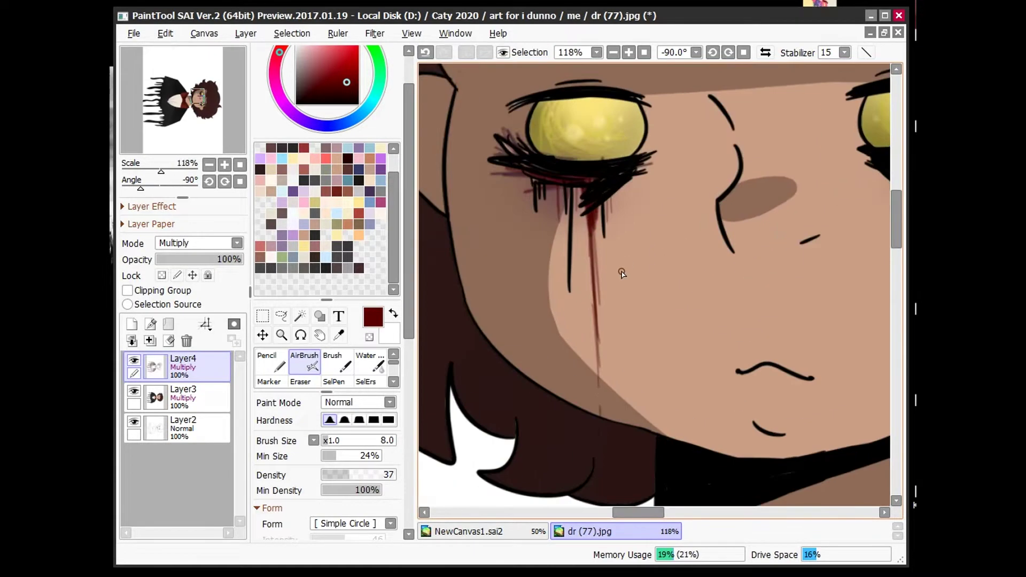
scroll(623, 225, down, 6)
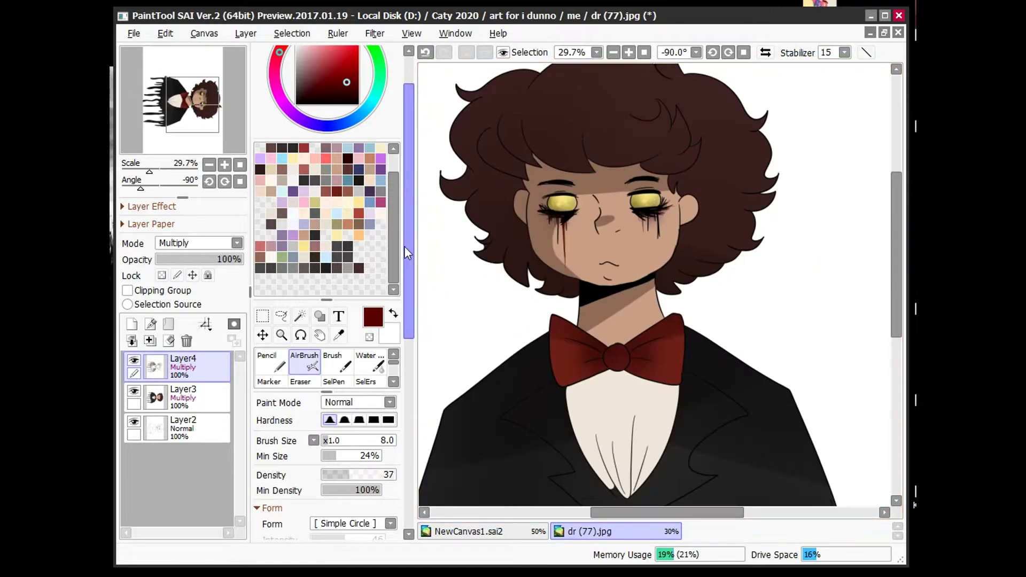
scroll(623, 214, up, 6)
scroll(623, 212, down, 2)
scroll(714, 300, down, 3)
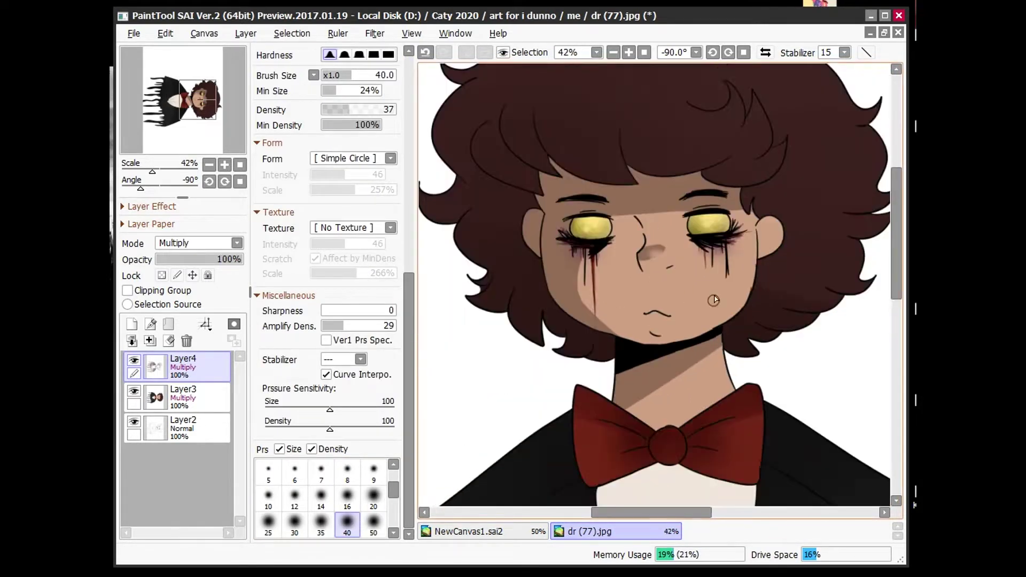
scroll(411, 111, up, 5)
scroll(655, 310, down, 7)
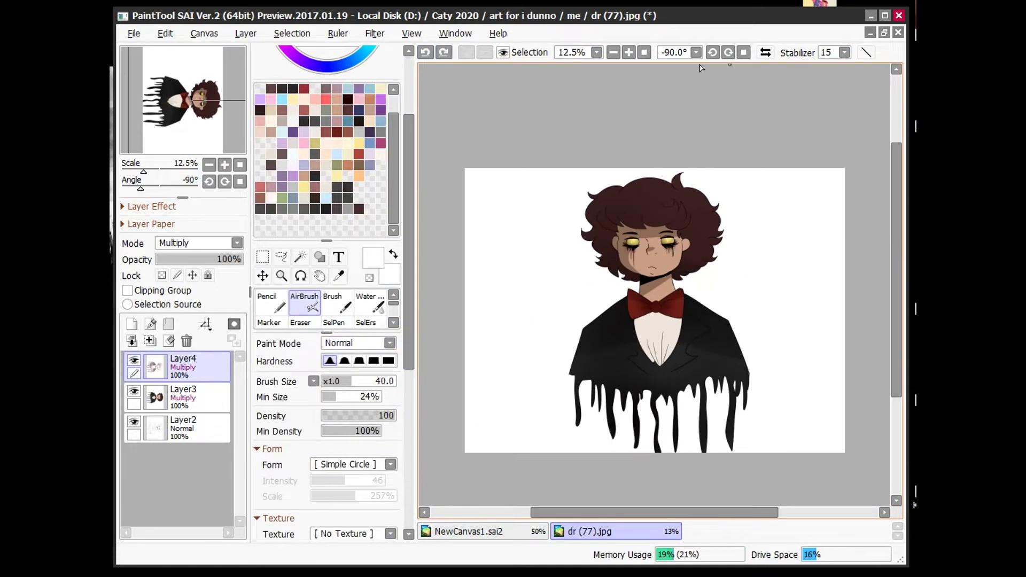
Step: Create a new Multiply layer and select the white background around the character with the Magic Wand, using the merged image
click(131, 323)
click(194, 244)
click(194, 254)
click(300, 257)
click(523, 231)
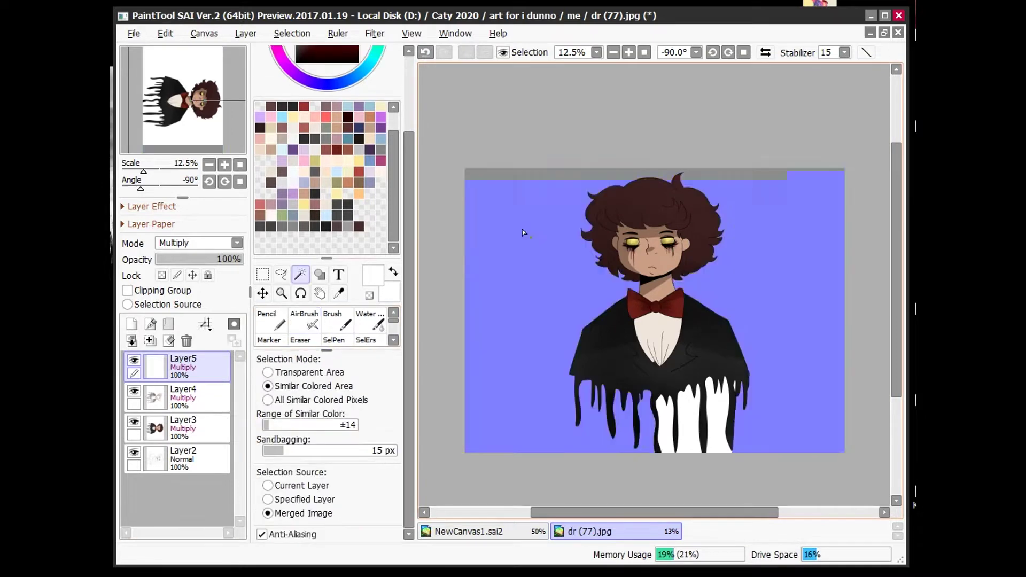
scroll(655, 300, up, 2)
scroll(655, 299, down, 2)
scroll(655, 300, down, 1)
Step: Fill the background around the character with purple, trying several shades and settling on a darker muted purple
click(285, 183)
click(534, 160)
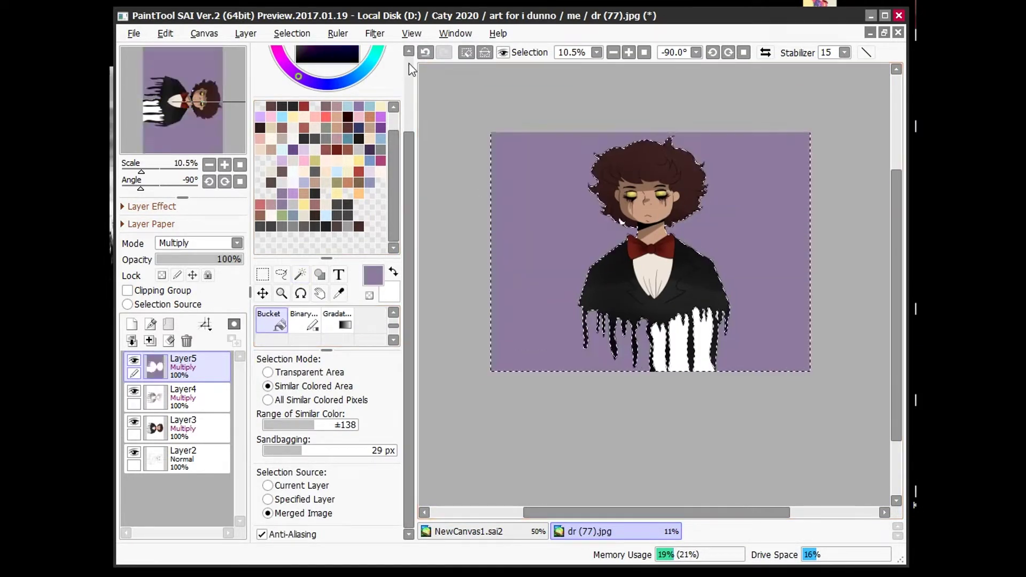
scroll(406, 50, up, 3)
key(ctrl+z)
key(ctrl+y)
click(315, 115)
key(ctrl+z)
click(308, 126)
key(ctrl+y)
key(ctrl+z)
click(305, 122)
click(704, 207)
Step: Fill the remaining white gaps between the jacket's drips with the same muted purple
scroll(705, 208, up, 6)
scroll(704, 207, down, 6)
scroll(705, 207, up, 5)
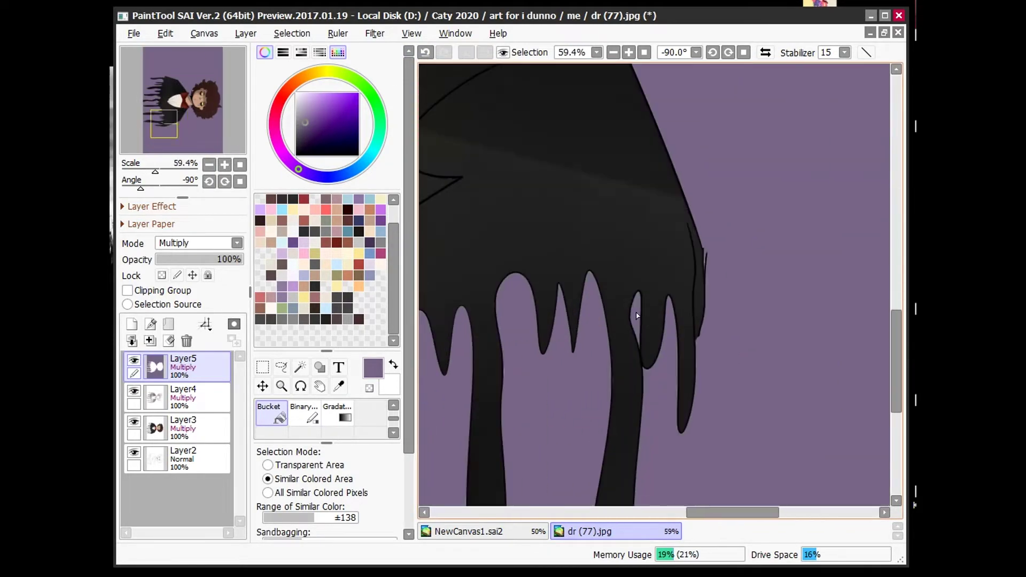
scroll(705, 207, down, 5)
Step: Select the purple background around the character with the Magic Wand at a similar-color range of ±14
key(w)
click(705, 207)
scroll(704, 257, up, 2)
scroll(705, 256, down, 6)
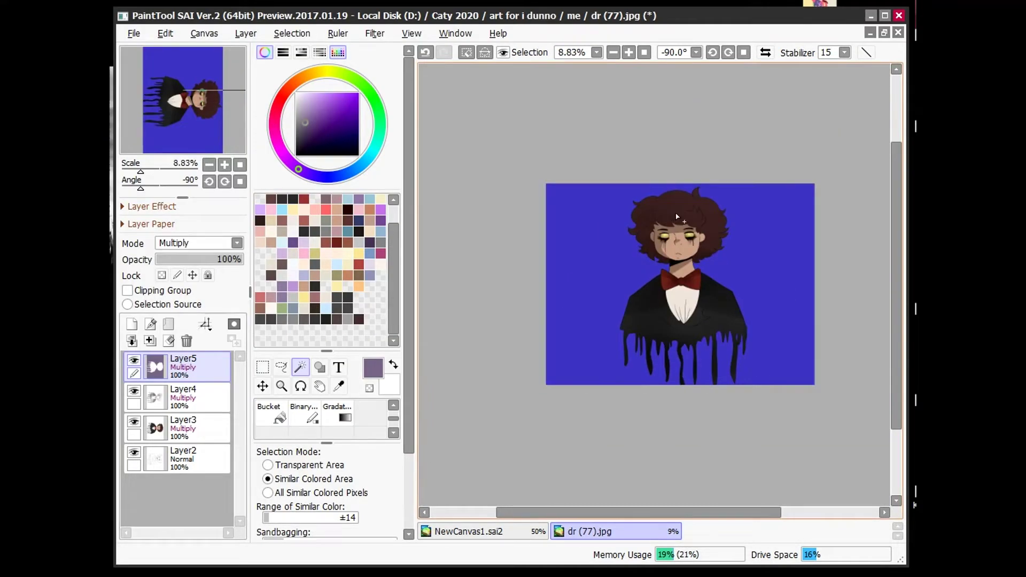
scroll(704, 257, up, 1)
scroll(306, 127, down, 3)
Step: Try a single soft AirBrush dab at size 4000 over the selected background
key(b)
key(bracketright)
key(bracketright)
click(683, 284)
key(ctrl+z)
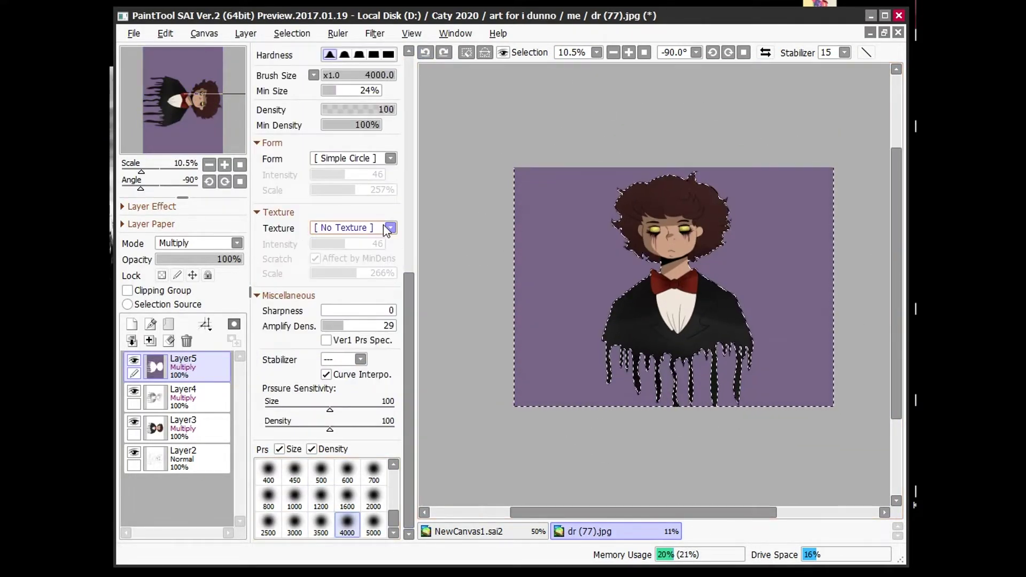
Step: Stamp concentric darker purple circles behind the character with the hardest AirBrush edge, varying the size up to 5000
click(389, 54)
scroll(326, 321, up, 3)
click(676, 280)
scroll(328, 531, down, 3)
click(676, 289)
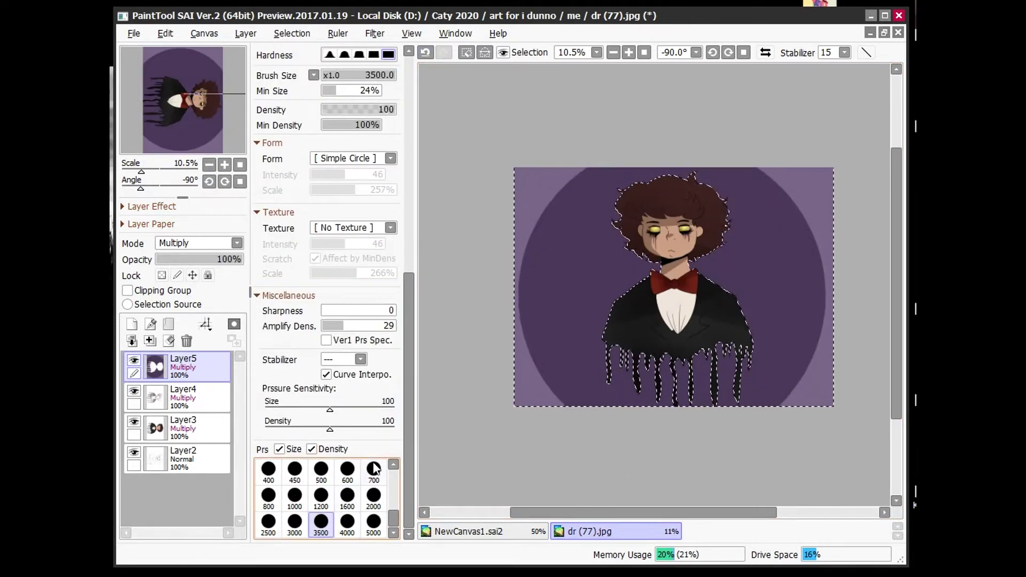
key(bracketleft)
click(675, 291)
key(bracketleft)
key(bracketleft)
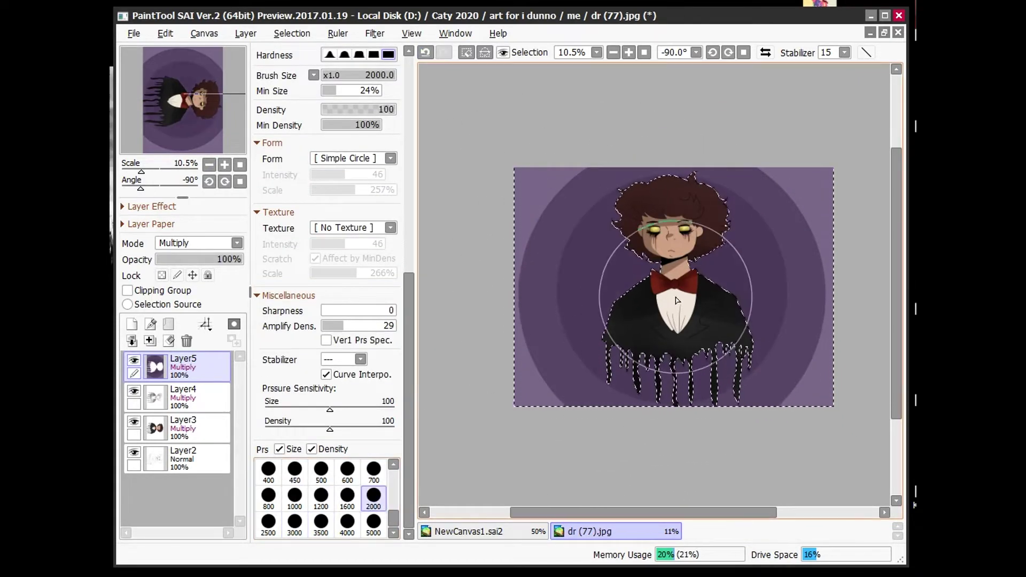
click(316, 523)
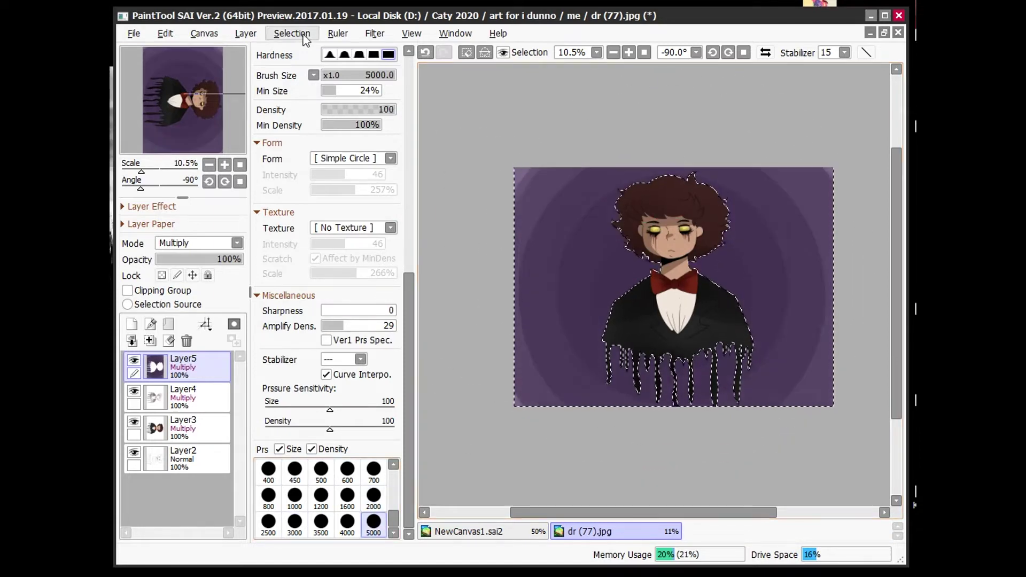
Step: Darken the background's corners and edges in black with the softest AirBrush edge at size 3500 and density 53
scroll(393, 177, up, 10)
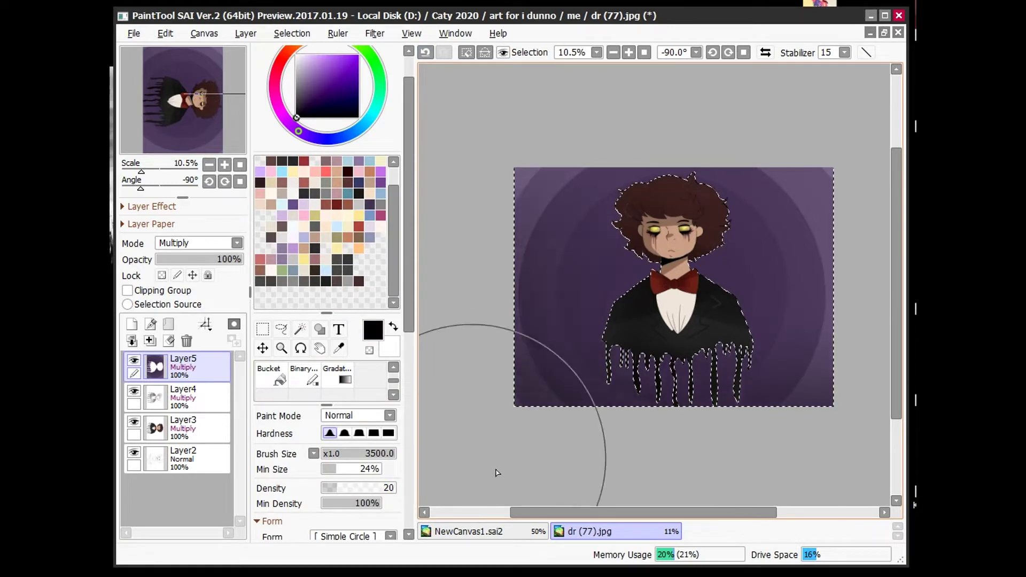
drag(820, 213, 607, 454)
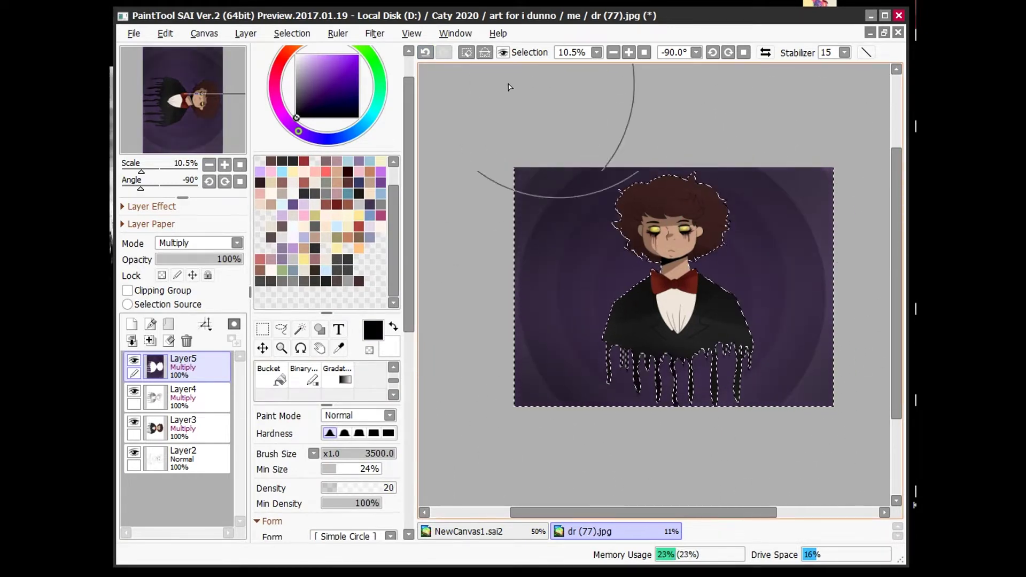
scroll(483, 85, down, 1)
key(ctrl+z)
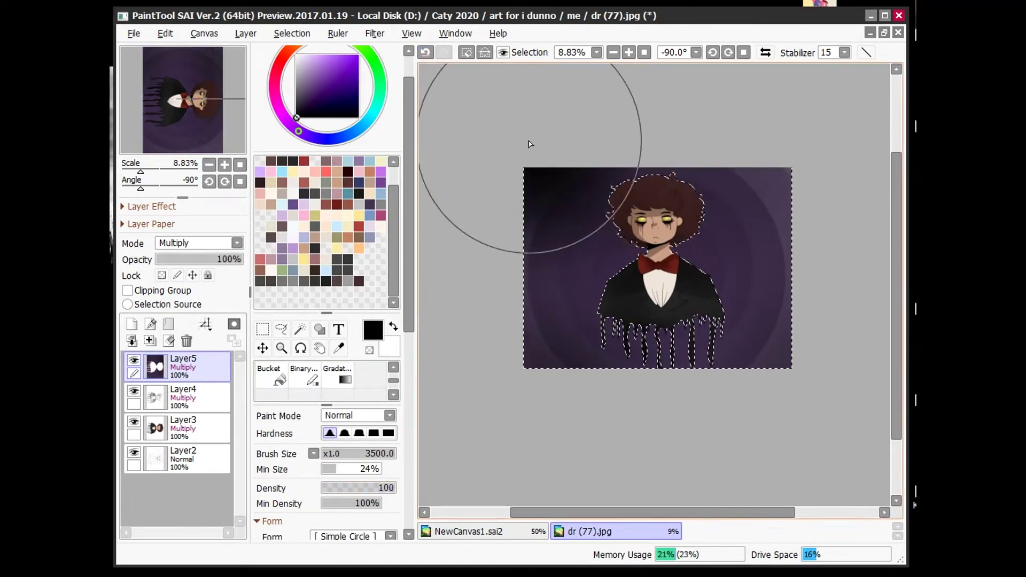
click(360, 488)
mouse_move(781, 176)
mouse_down()
mouse_move(795, 145)
mouse_move(782, 251)
mouse_up()
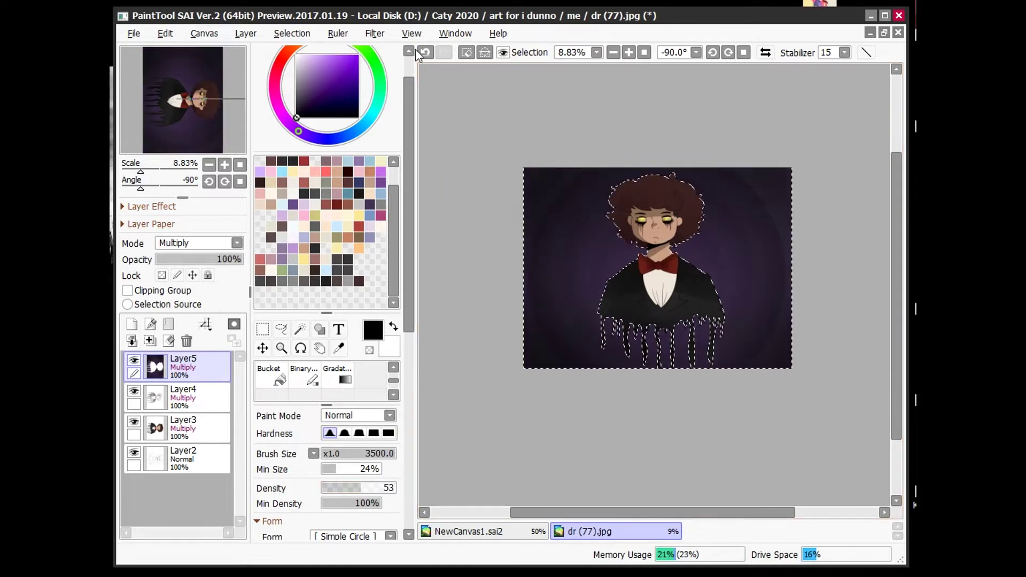
scroll(732, 230, up, 1)
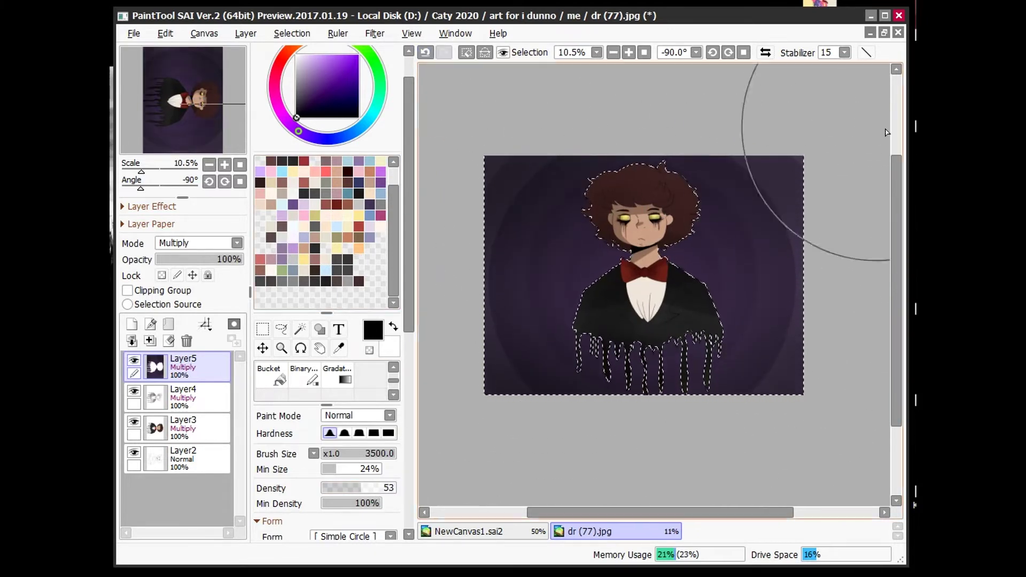
Step: Airbrush soft black shadows on the background beneath the jacket and between its drips at size 600
scroll(411, 308, down, 5)
click(344, 484)
scroll(695, 321, up, 3)
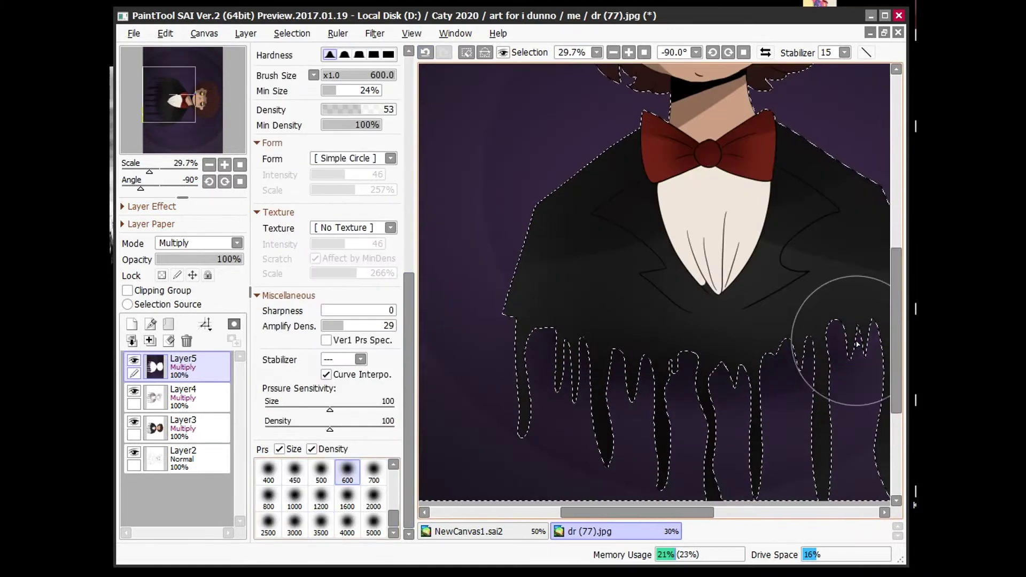
scroll(695, 321, down, 2)
scroll(695, 321, down, 1)
scroll(409, 403, up, 5)
Step: Paint solid black drips on the background between the jacket's drips with the hardest AirBrush edge at size 40 and density 100
click(283, 246)
scroll(410, 403, down, 5)
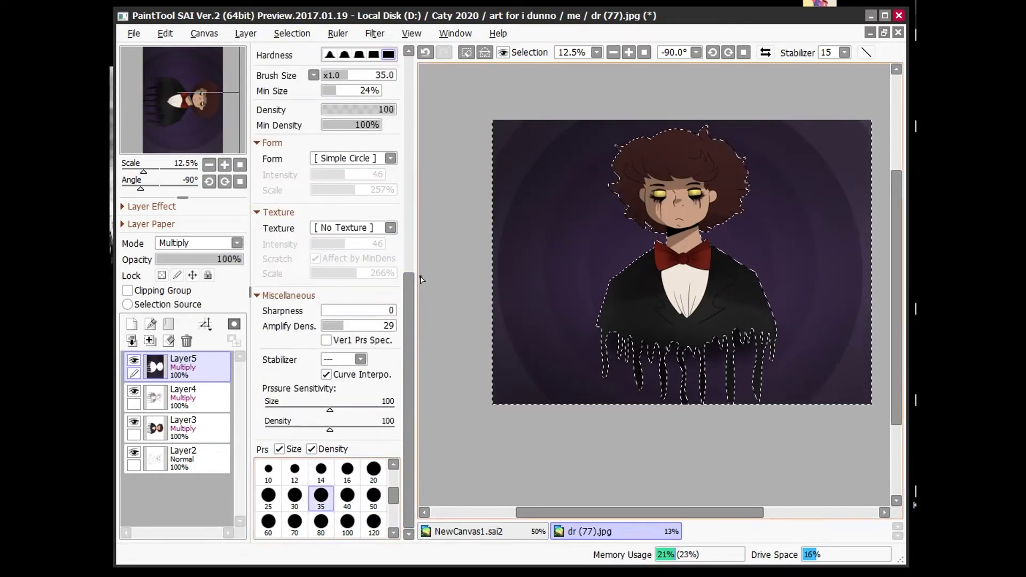
scroll(674, 362, up, 5)
mouse_move(503, 277)
mouse_down()
mouse_move(546, 401)
mouse_move(582, 342)
mouse_move(642, 333)
mouse_move(675, 439)
mouse_up()
key(bracketleft)
key(bracketleft)
key(bracketleft)
key(bracketleft)
key(bracketleft)
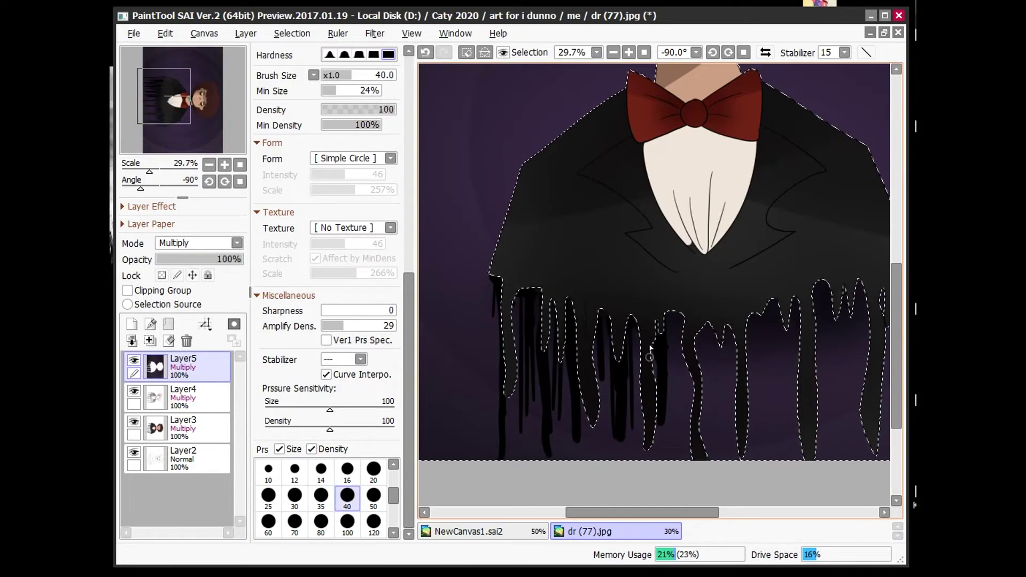
drag(761, 315, 764, 409)
Step: Scribble thin jagged black lines on the background behind both shoulders with the hard AirBrush at size 12
key(bracketleft)
key(bracketleft)
key(bracketleft)
key(bracketleft)
key(bracketleft)
key(bracketleft)
key(bracketleft)
drag(547, 72, 456, 233)
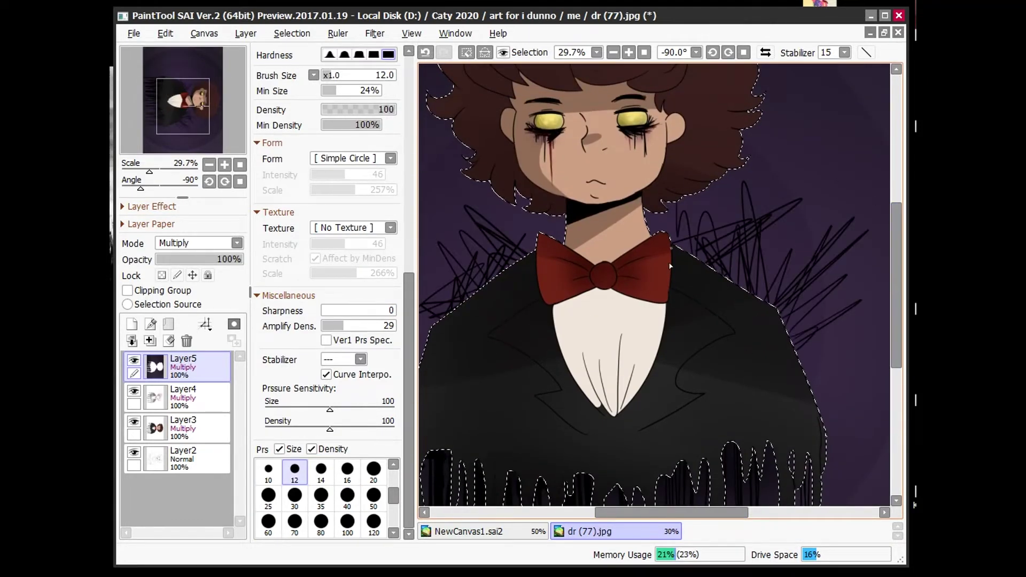
Step: Extend the black scribbles outward with long horizontal and vertical strokes on both sides of the character, then clear the selection
drag(724, 241, 876, 241)
mouse_move(655, 323)
mouse_down()
mouse_move(567, 377)
mouse_move(522, 323)
mouse_up()
scroll(534, 377, down, 1)
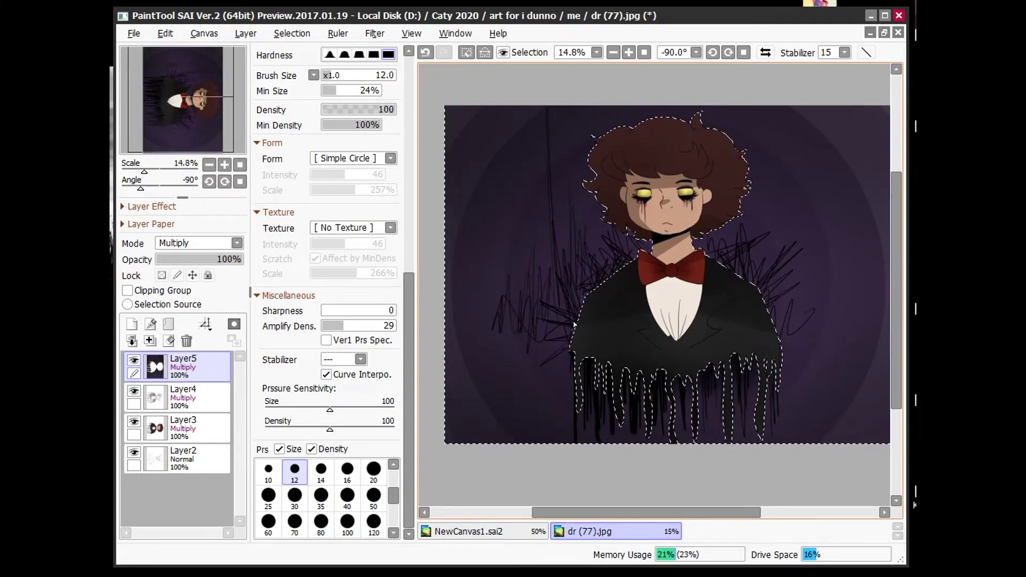
mouse_move(835, 302)
mouse_down()
mouse_move(620, 273)
mouse_move(726, 291)
mouse_up()
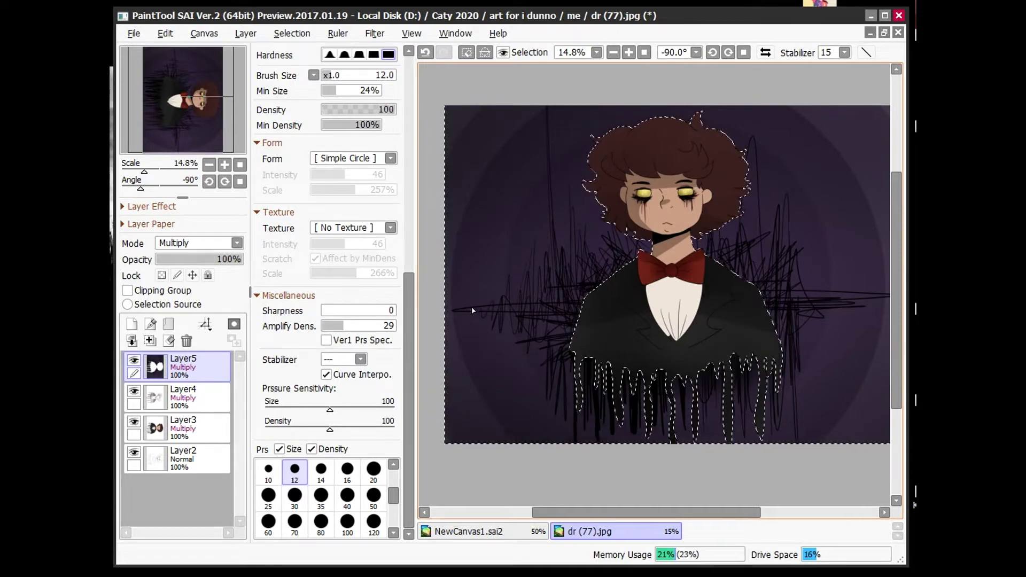
key(ctrl+d)
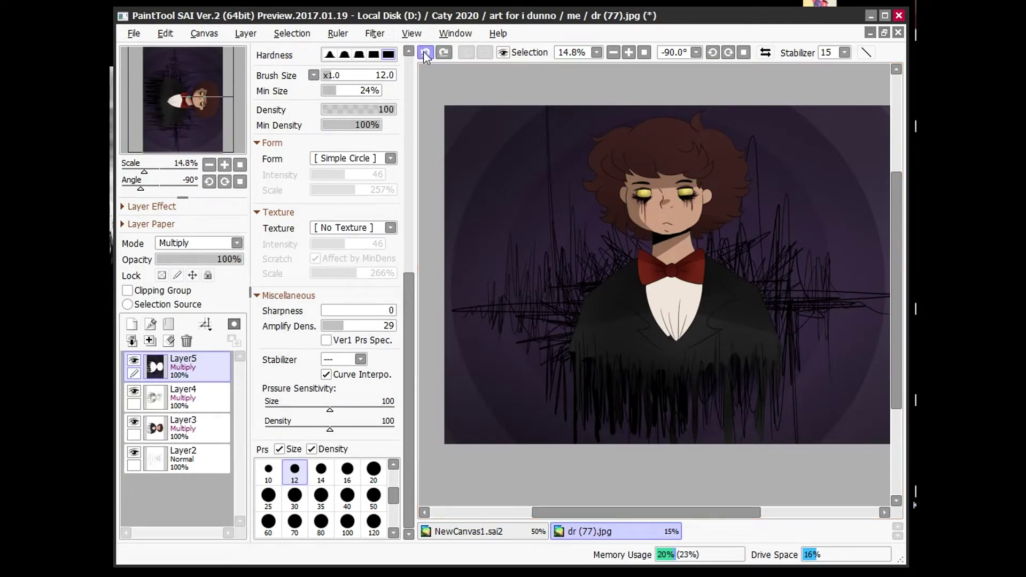
Step: Airbrush soft black shading over the jacket and its drips at density 44, starting at size 600
scroll(331, 513, down, 2)
click(347, 523)
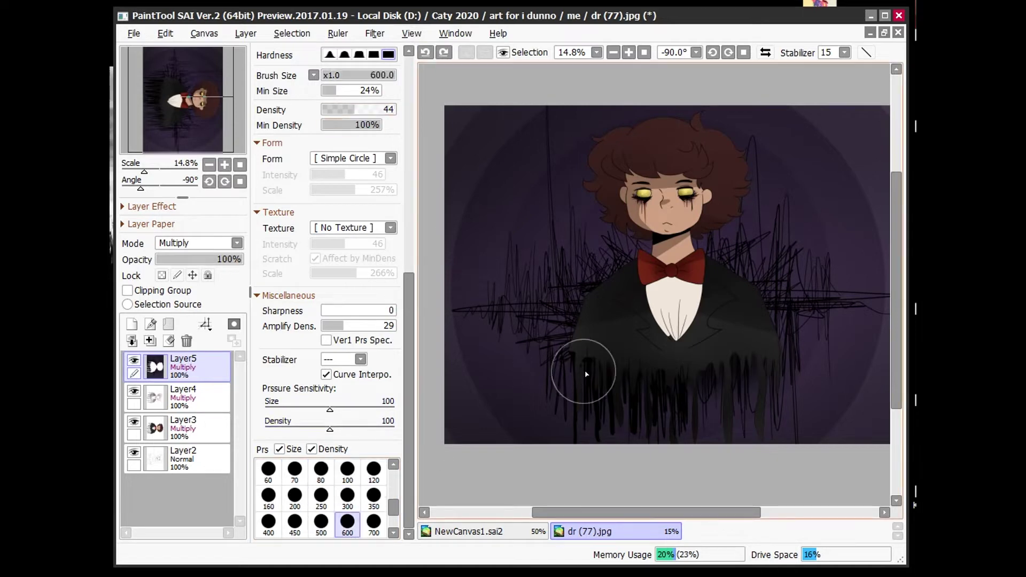
drag(586, 374, 752, 364)
click(330, 54)
drag(664, 367, 759, 375)
click(373, 527)
scroll(364, 513, down, 1)
mouse_move(568, 270)
mouse_down()
mouse_move(607, 302)
mouse_move(825, 306)
mouse_up()
scroll(692, 348, down, 1)
Step: Airbrush broad soft black shading over the jacket, shirt and hair at size 1600, then undo the last stroke
click(347, 525)
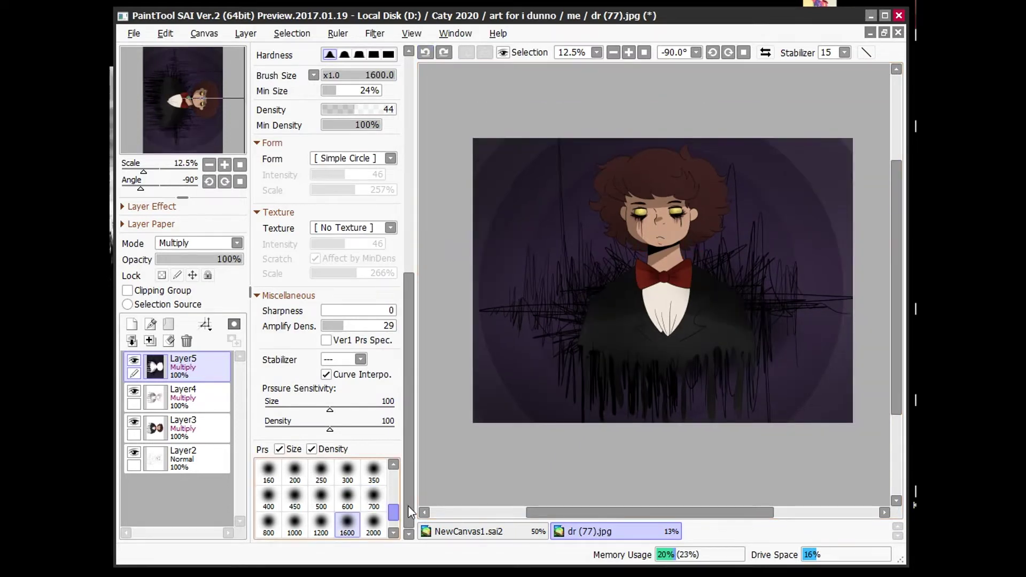
scroll(607, 206, down, 1)
scroll(779, 217, up, 2)
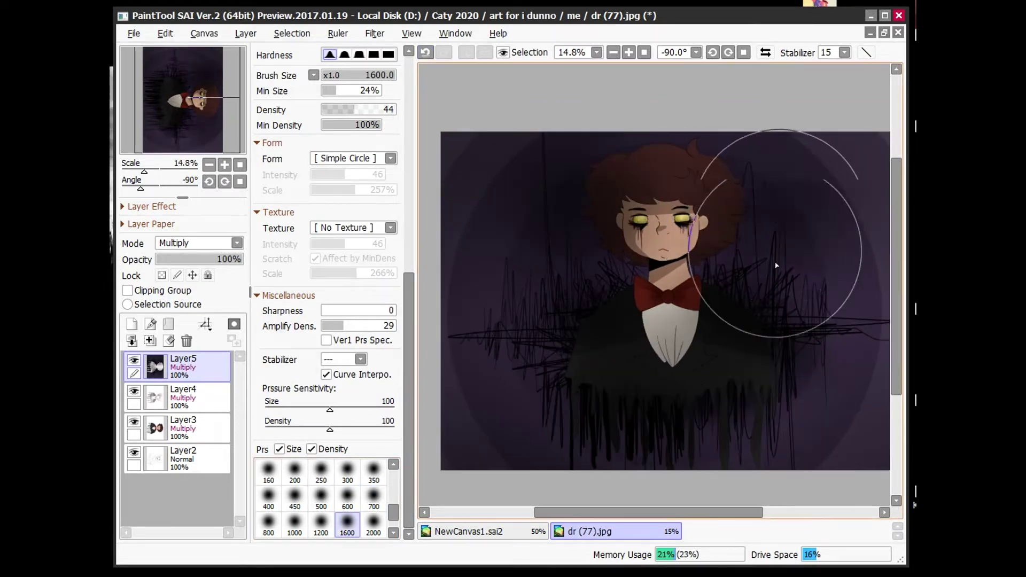
scroll(749, 240, down, 3)
click(425, 53)
scroll(665, 160, up, 2)
scroll(668, 366, down, 1)
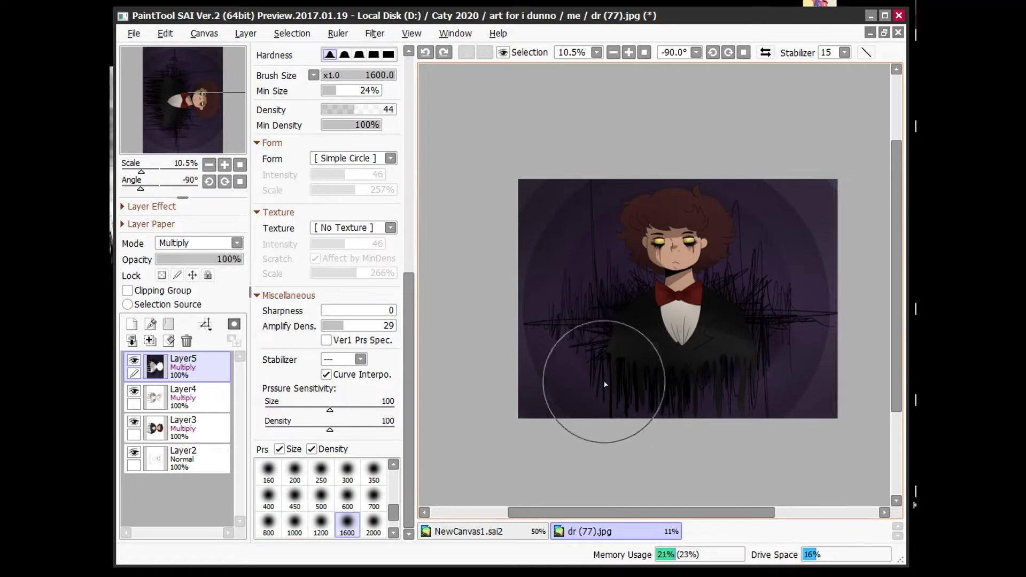
Step: Try soft black shading around both shoulders with the AirBrush, reducing its size from 600 to 350, and undo it
scroll(629, 356, up, 3)
click(348, 498)
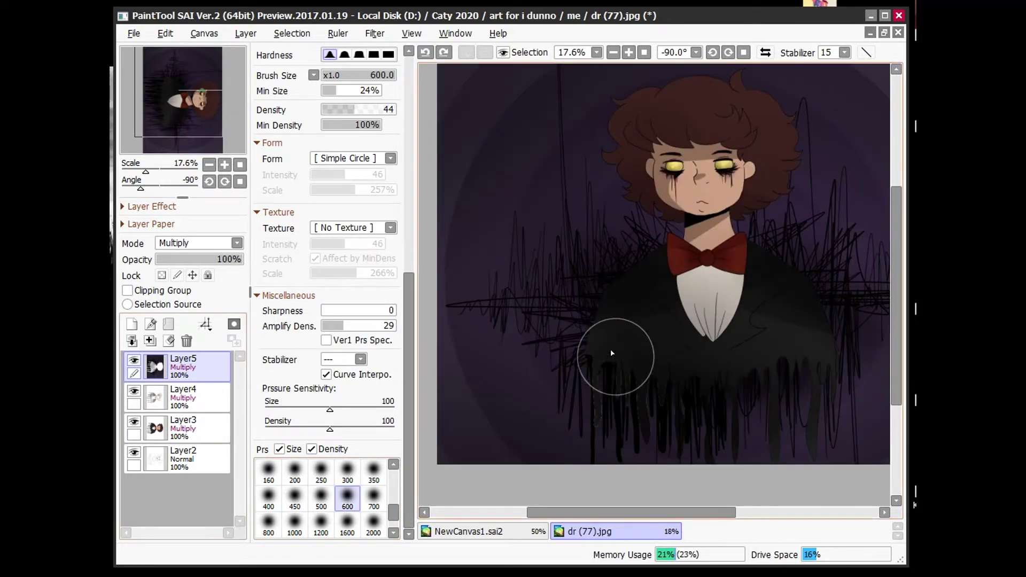
scroll(535, 347, down, 1)
key(bracketleft)
key(bracketleft)
key(bracketleft)
key(bracketleft)
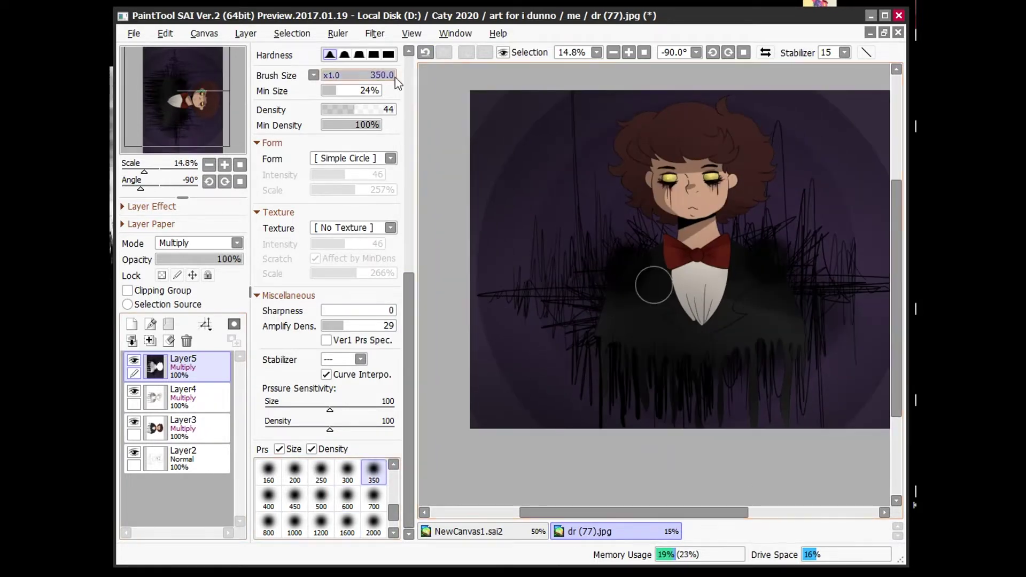
scroll(715, 302, down, 1)
scroll(326, 267, up, 5)
Step: Set the AirBrush to a muted yellow, size 80 and density 100, try strokes on the background, and undo them
click(334, 121)
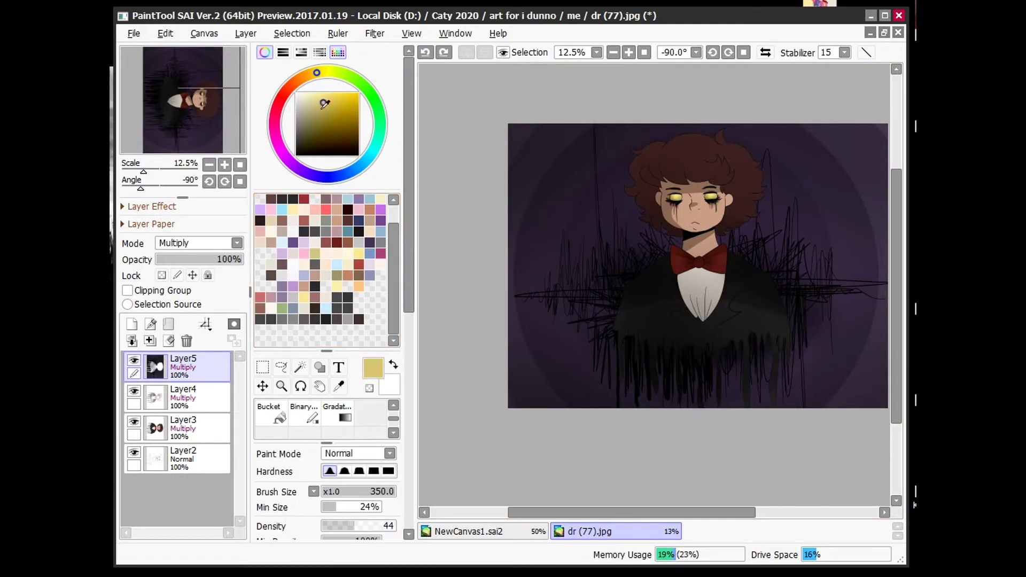
scroll(310, 481, down, 5)
scroll(310, 480, up, 2)
click(321, 497)
scroll(583, 172, up, 1)
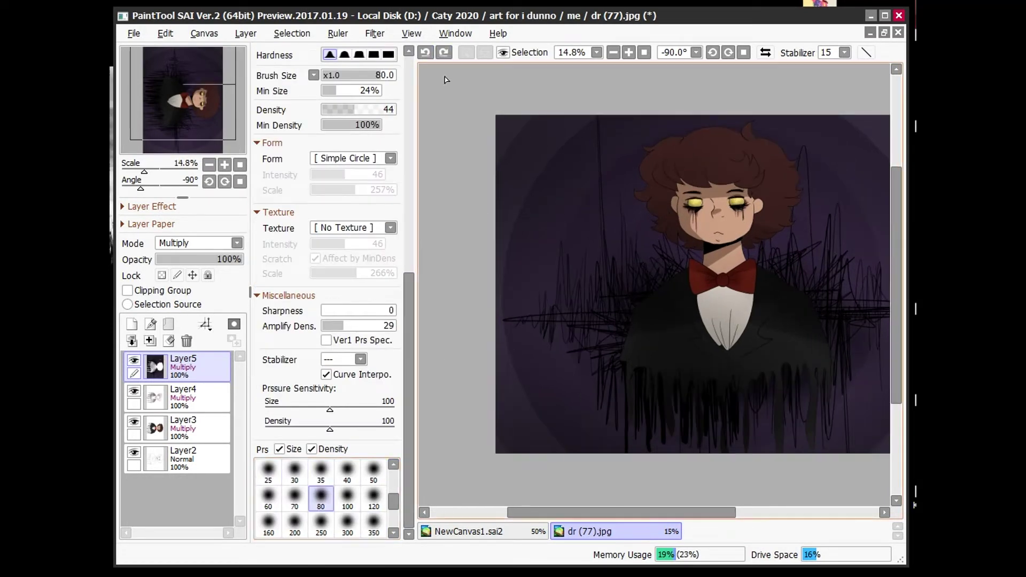
click(395, 109)
drag(535, 193, 573, 189)
drag(626, 298, 581, 298)
key(ctrl+z)
key(ctrl+z)
key(ctrl+z)
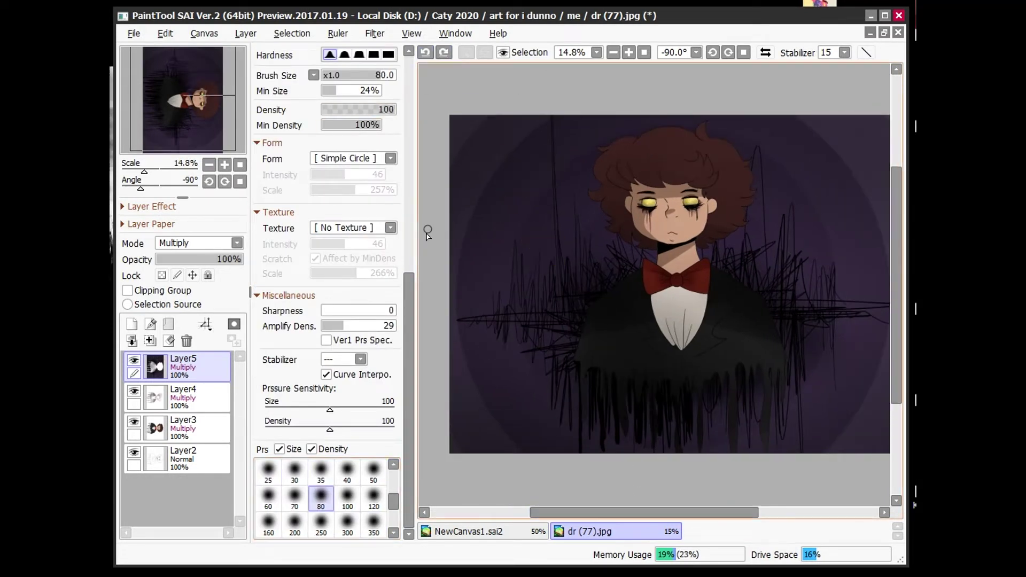
Step: Try drawing thick hard-edged yellow stars in the background corners at size 80, and undo them
scroll(327, 267, up, 5)
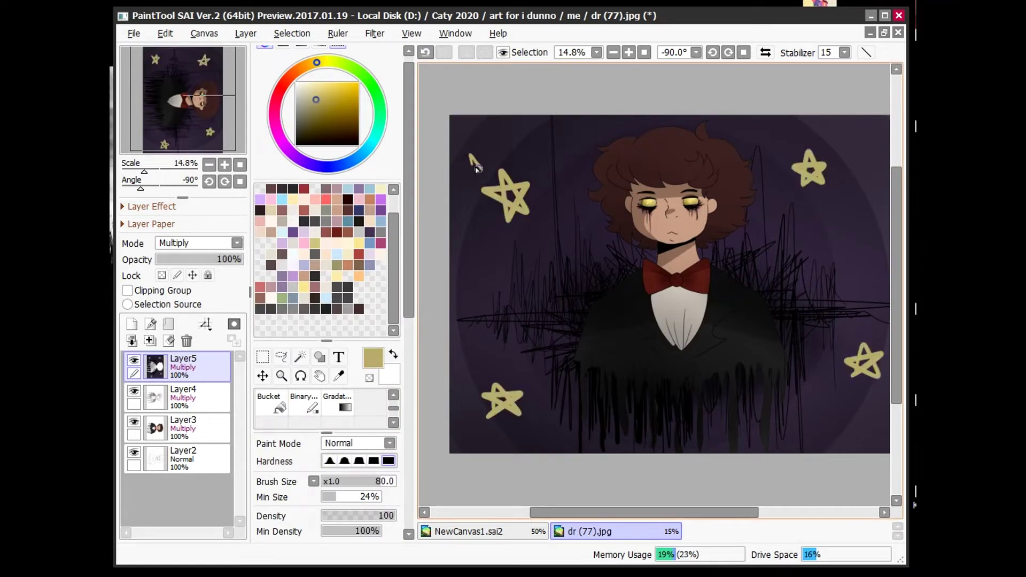
drag(664, 513, 683, 514)
key(ctrl+z)
Step: Draw clusters of three thin stars in the background corners with a darker muted yellow and the hard AirBrush at size 30
scroll(326, 267, down, 5)
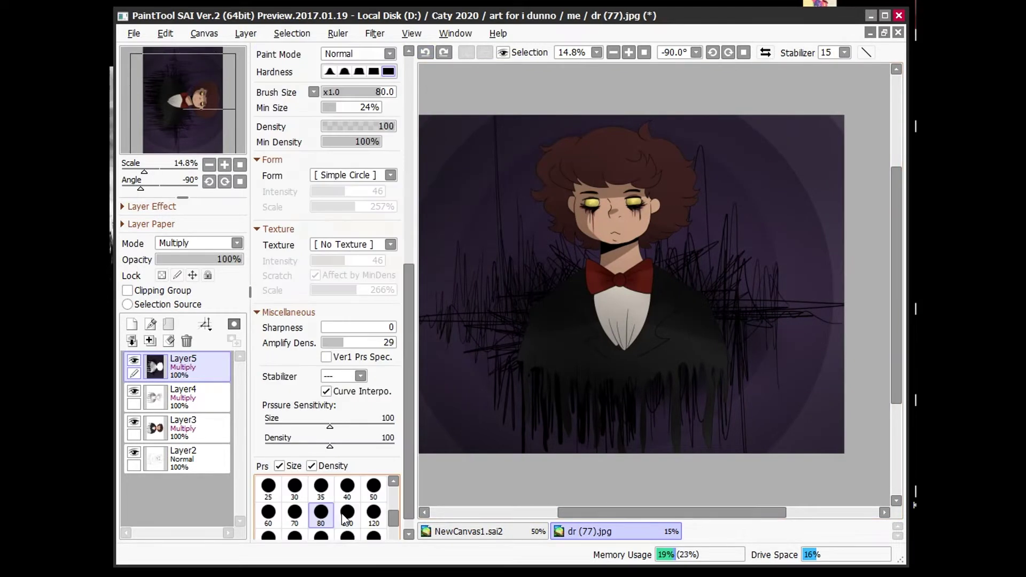
click(295, 486)
scroll(335, 93, up, 5)
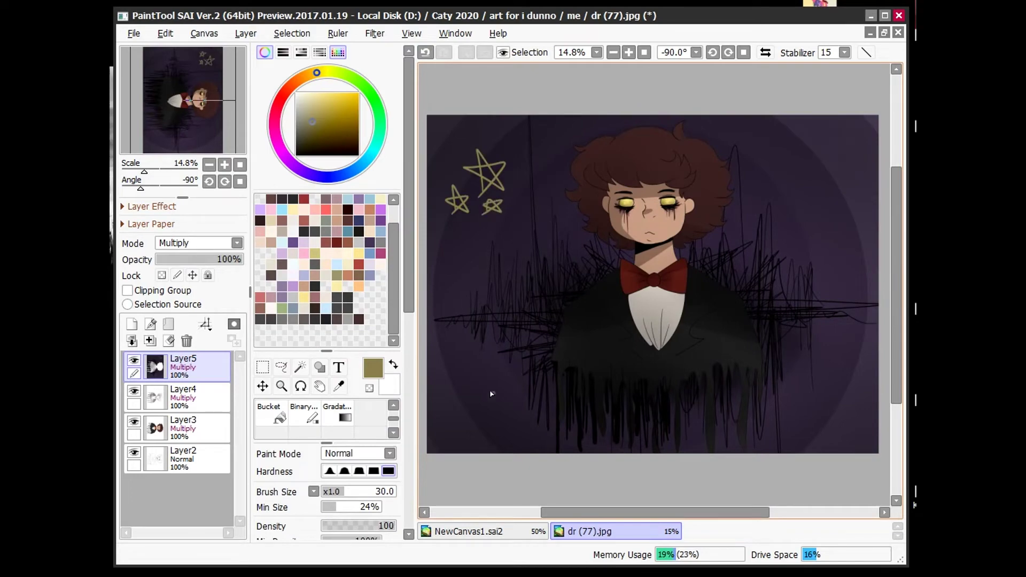
drag(655, 513, 694, 513)
drag(754, 407, 771, 400)
drag(768, 435, 771, 422)
scroll(774, 161, left, 3)
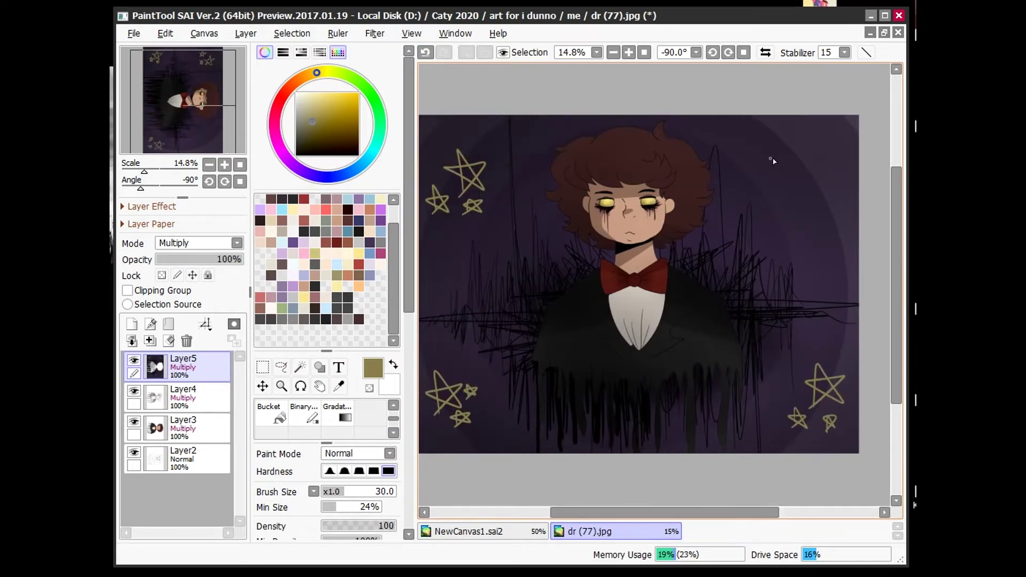
scroll(642, 283, down, 1)
Step: Set the soft AirBrush to black, size 3500 and density 31, try a broad stroke across the picture, and undo it
scroll(327, 268, down, 5)
scroll(327, 214, up, 5)
click(300, 148)
click(345, 527)
mouse_move(770, 107)
mouse_down()
mouse_move(775, 59)
mouse_move(540, 115)
mouse_up()
scroll(540, 115, down, 1)
click(425, 53)
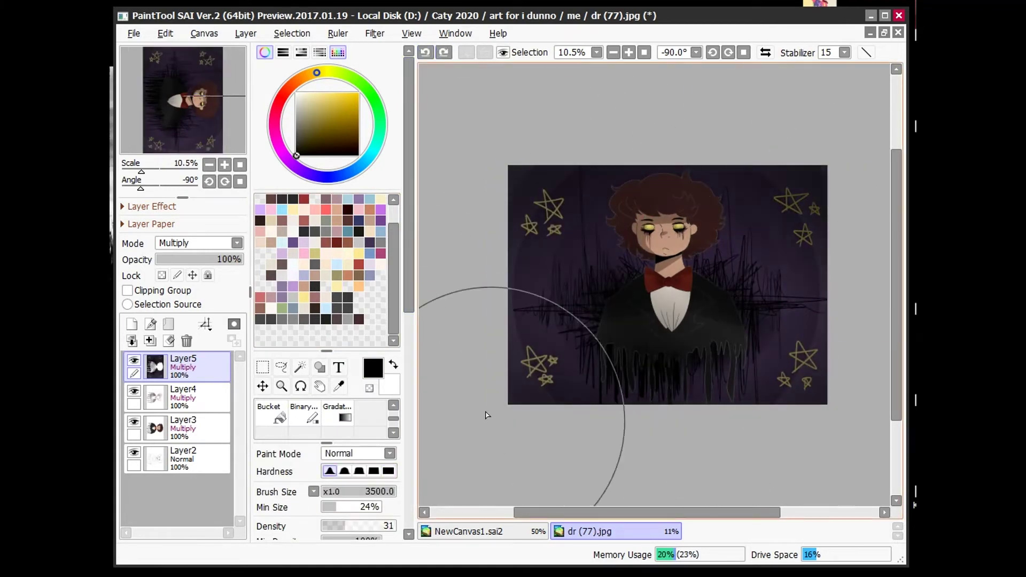
Step: Try darkening the whole character with more size 3500 black airbrush strokes, and undo them
scroll(650, 167, up, 1)
key(ctrl+z)
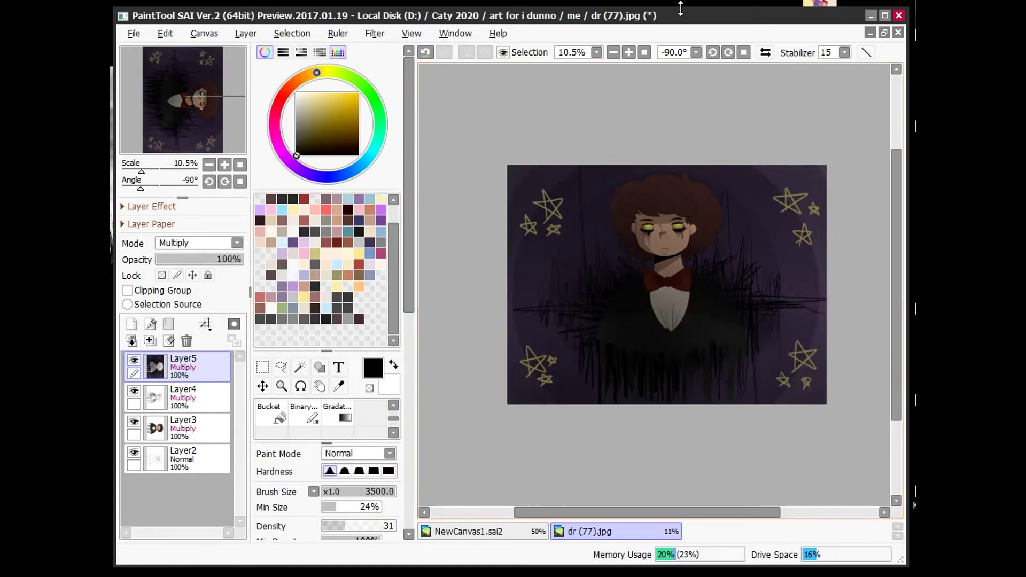
scroll(534, 86, down, 1)
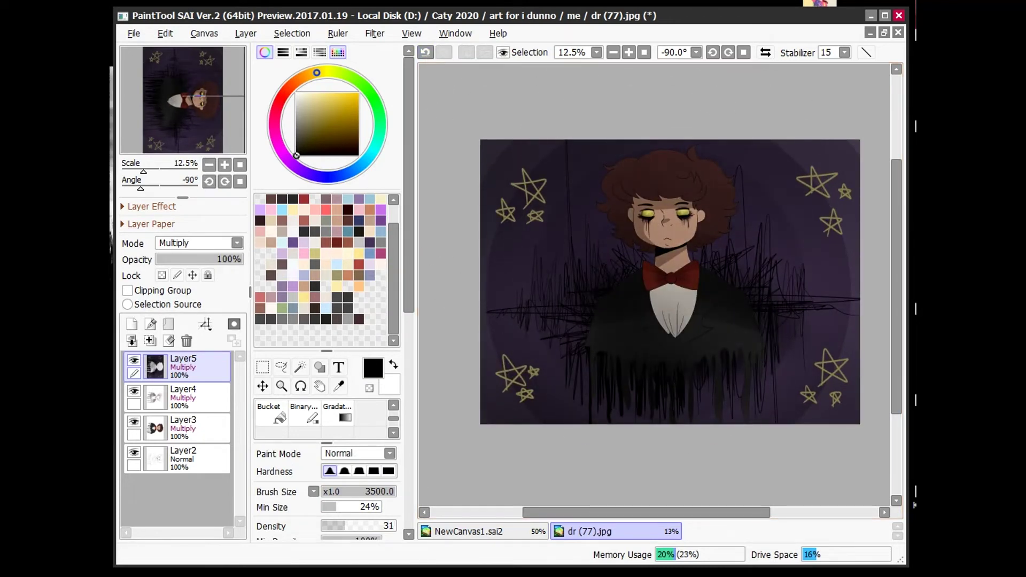
scroll(695, 214, up, 5)
scroll(535, 160, down, 6)
click(427, 52)
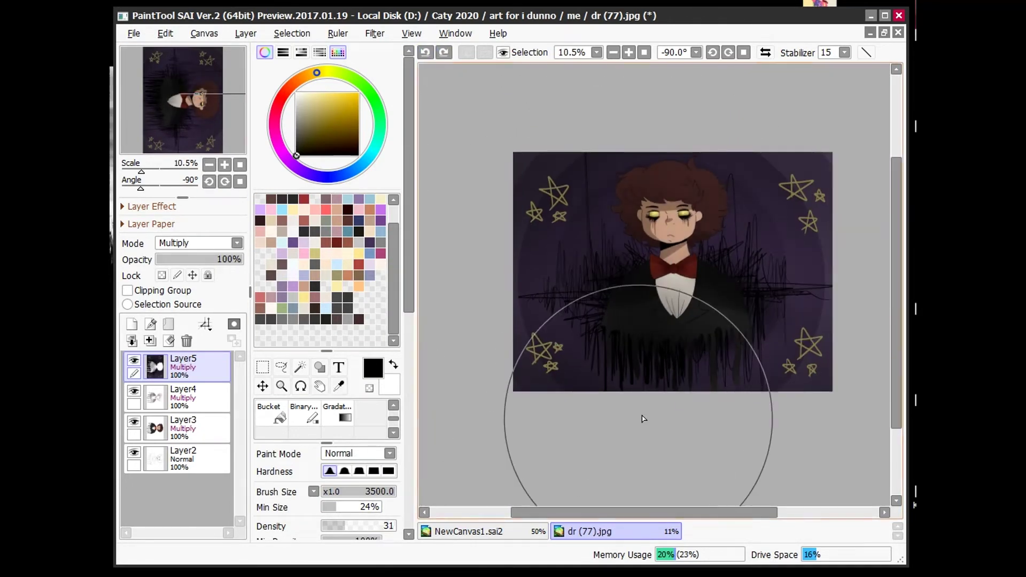
Step: Airbrush soft black shading across the jacket and the surrounding scribbles at size 1600 and density 31
scroll(326, 374, down, 10)
click(348, 495)
drag(527, 298, 775, 331)
scroll(668, 160, up, 1)
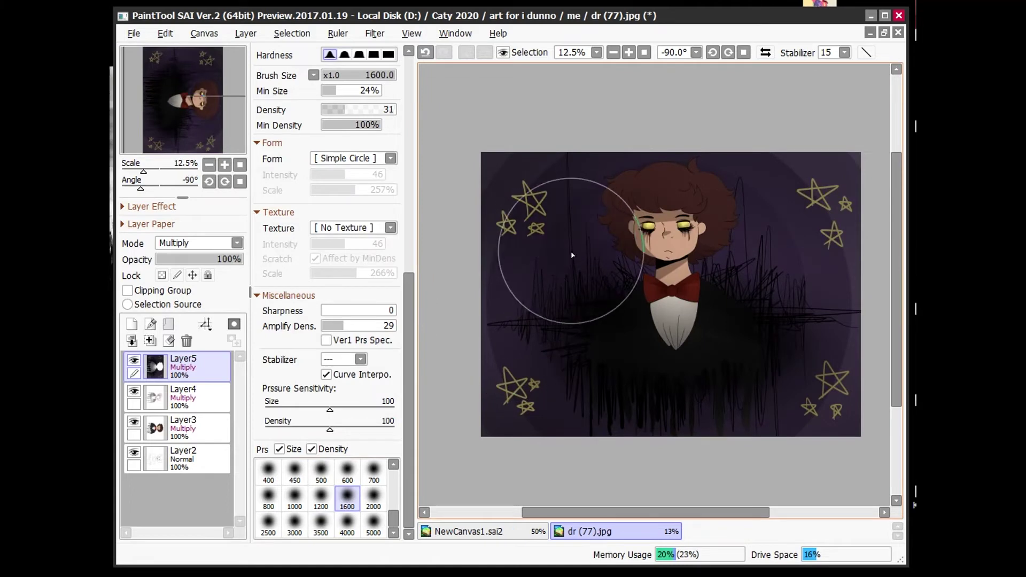
drag(565, 249, 762, 291)
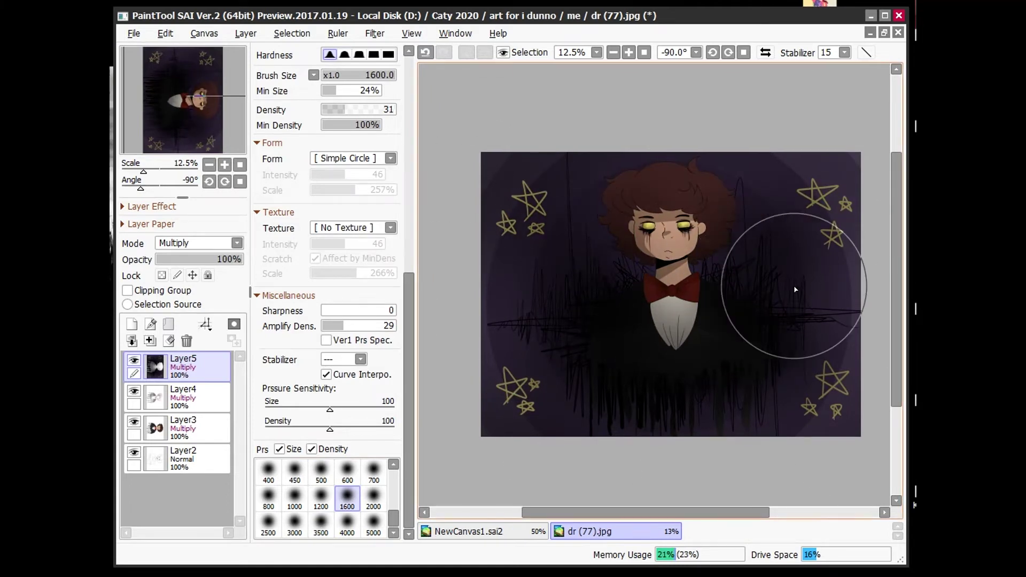
Step: Select Layer3 and set the AirBrush to size 14 for touching up the lower tip of the shirt
alt+click(557, 177)
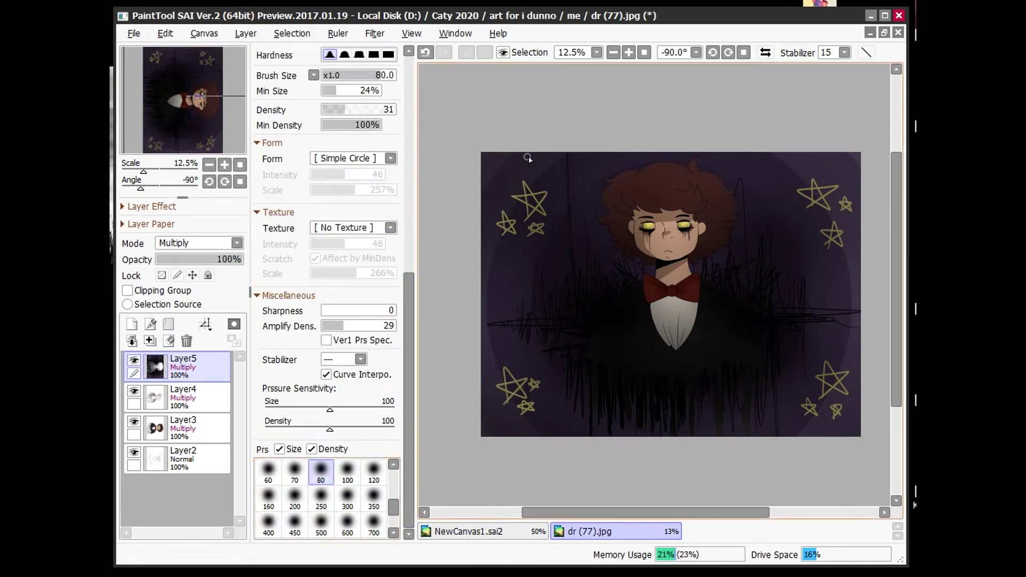
scroll(664, 326, up, 5)
scroll(327, 240, up, 10)
right_click(369, 310)
key(Escape)
scroll(642, 362, up, 2)
click(182, 428)
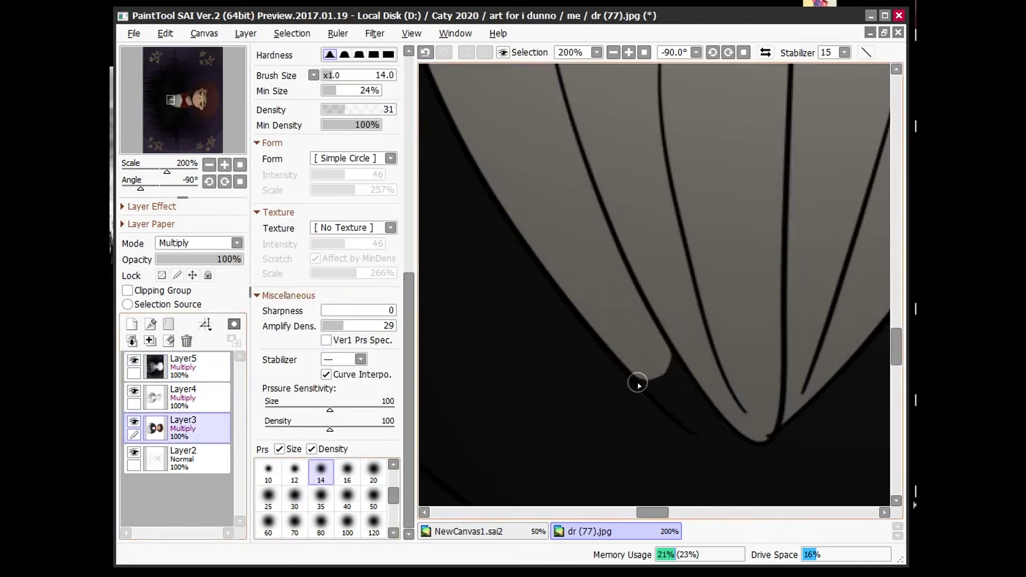
Step: Try covering the gap at the shirt's lower edge with hard AirBrush strokes at density 100 on different layers, and undo them
ctrl+shift+click(678, 385)
ctrl+shift+click(677, 393)
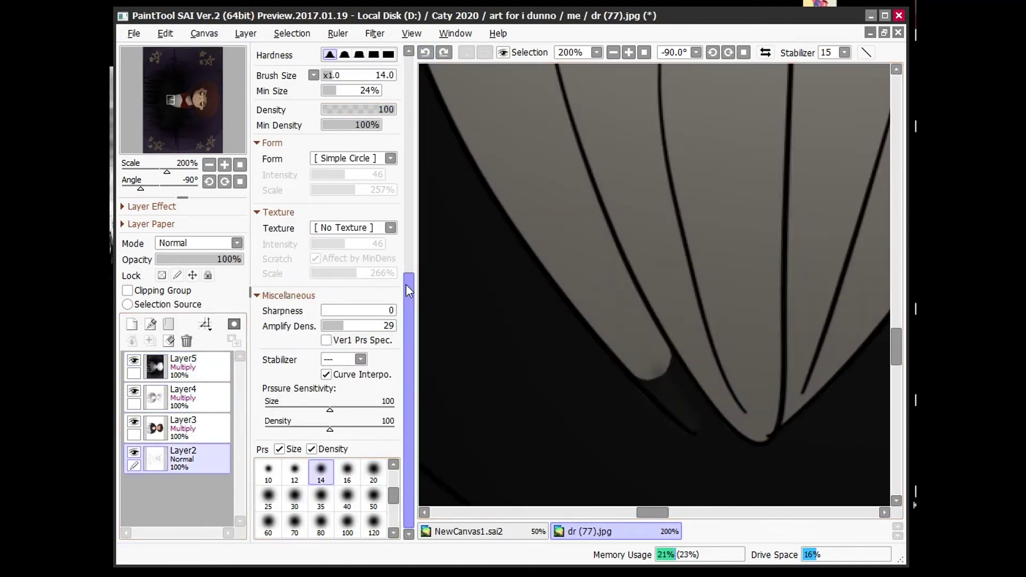
key(ctrl+z)
key(ctrl+z)
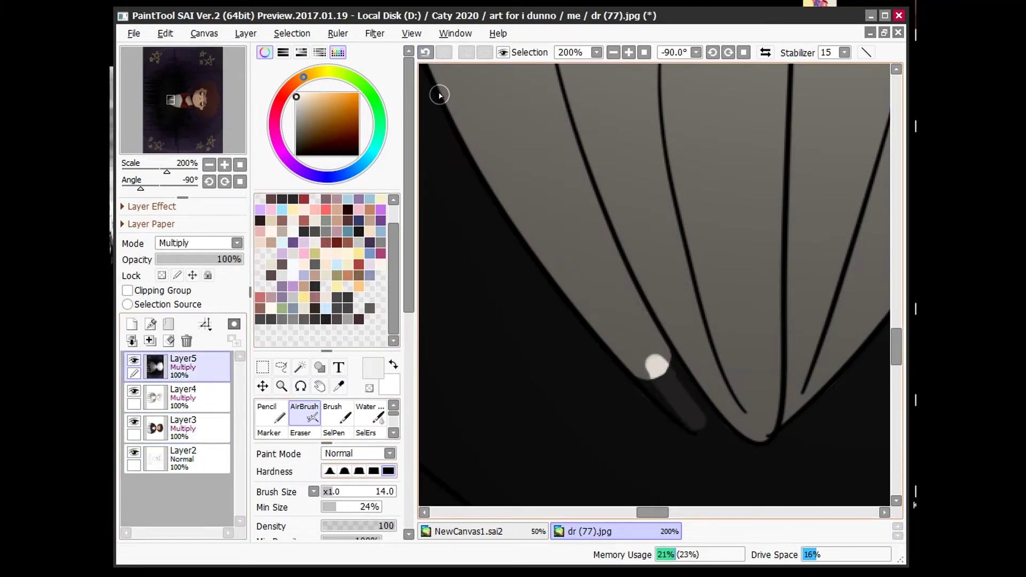
key(ctrl+z)
Step: Select the area around the gap at the shirt's lower tip with the freeform Lasso
scroll(670, 300, down, 8)
scroll(670, 300, up, 7)
key(l)
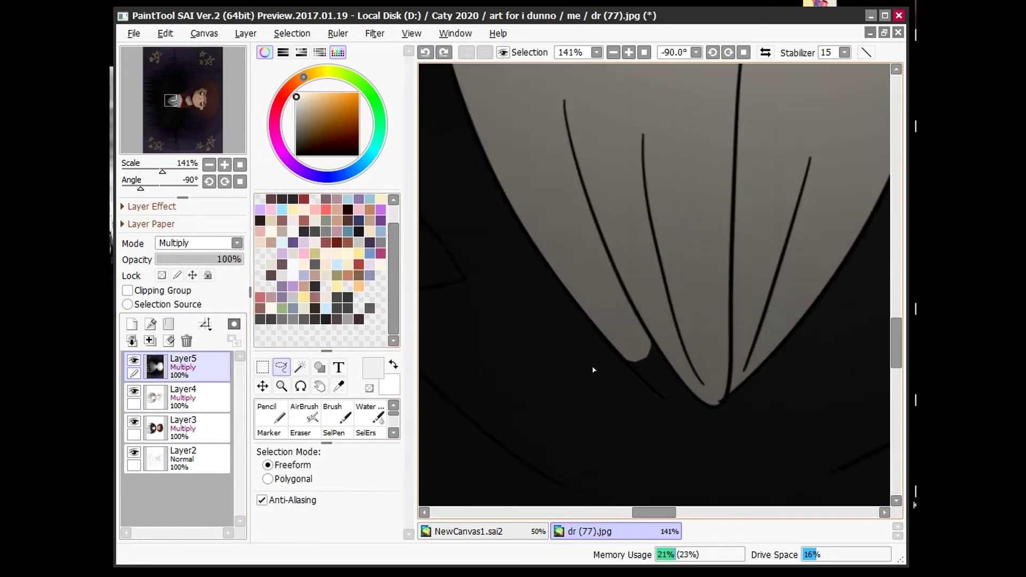
scroll(593, 370, up, 3)
drag(598, 340, 723, 474)
drag(600, 328, 599, 337)
key(ctrl+t)
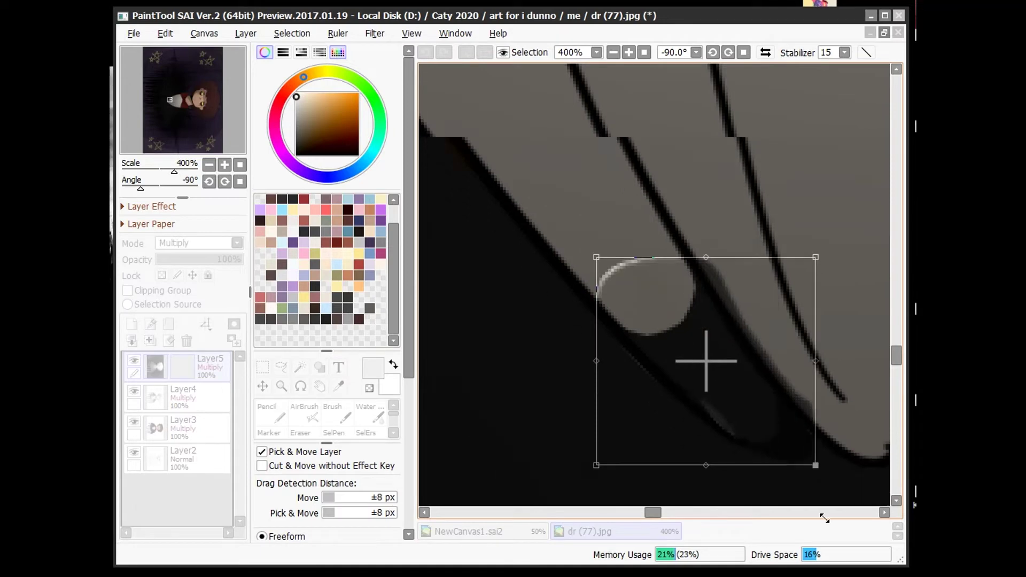
scroll(679, 256, down, 2)
key(Escape)
Step: Enlarge the selected piece of Layer3 with a freeform transform so it covers the gap at the shirt's lower tip
ctrl+click(768, 348)
key(ctrl+t)
drag(779, 360, 800, 381)
scroll(800, 380, down, 5)
drag(793, 279, 550, 155)
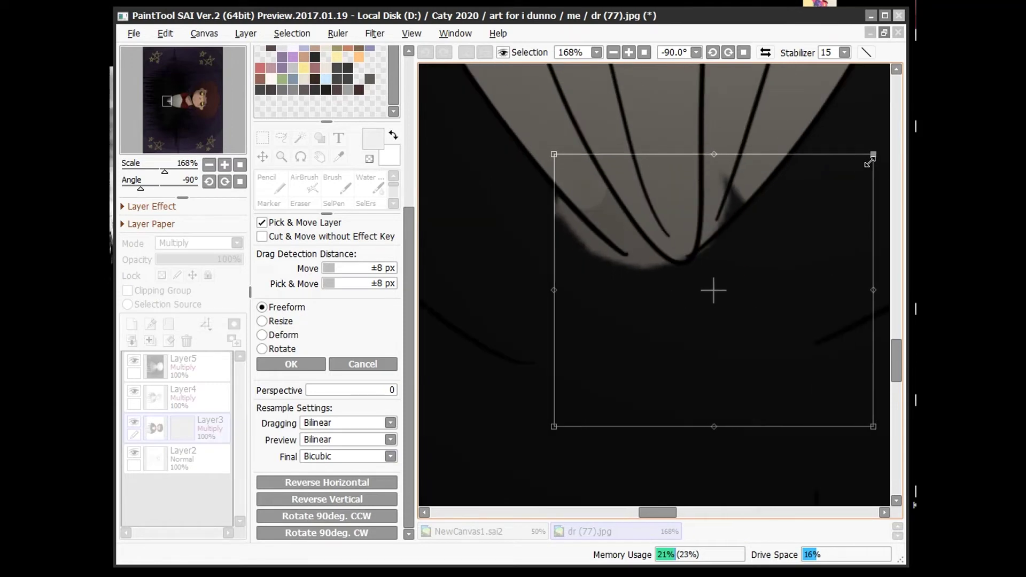
scroll(557, 172, down, 2)
key(Return)
scroll(596, 266, up, 3)
Step: Sample the jacket's black and paint over the uneven patch along the shirt's lower edge on Layer3 with the size 14 AirBrush
key(e)
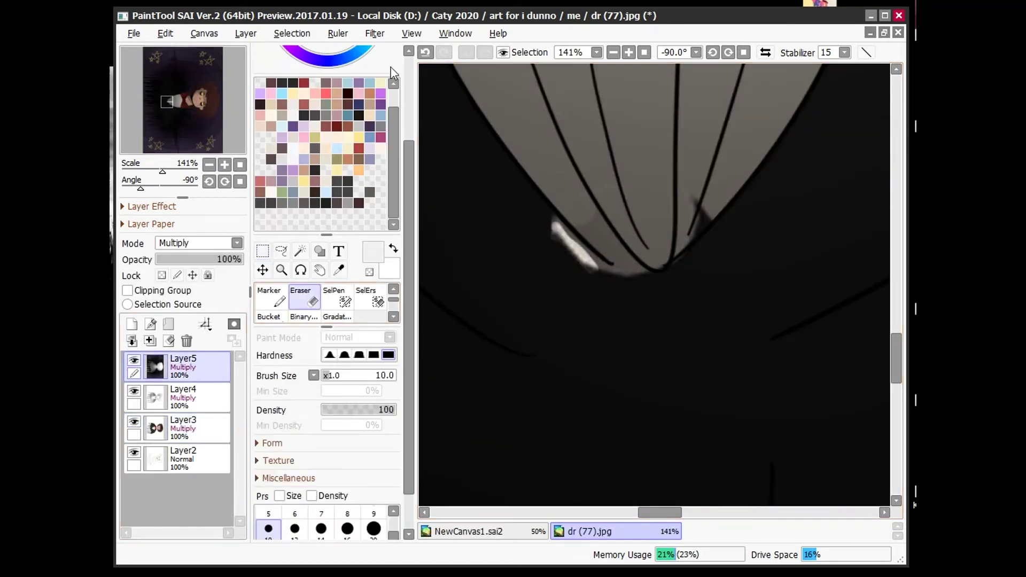
key(v)
alt+click(567, 267)
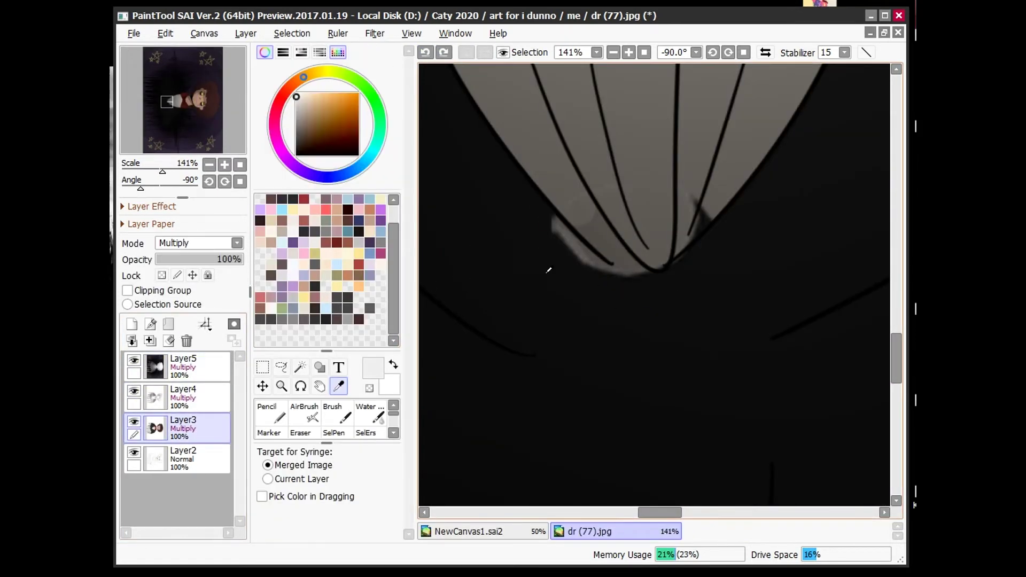
scroll(657, 316, down, 3)
scroll(657, 316, up, 8)
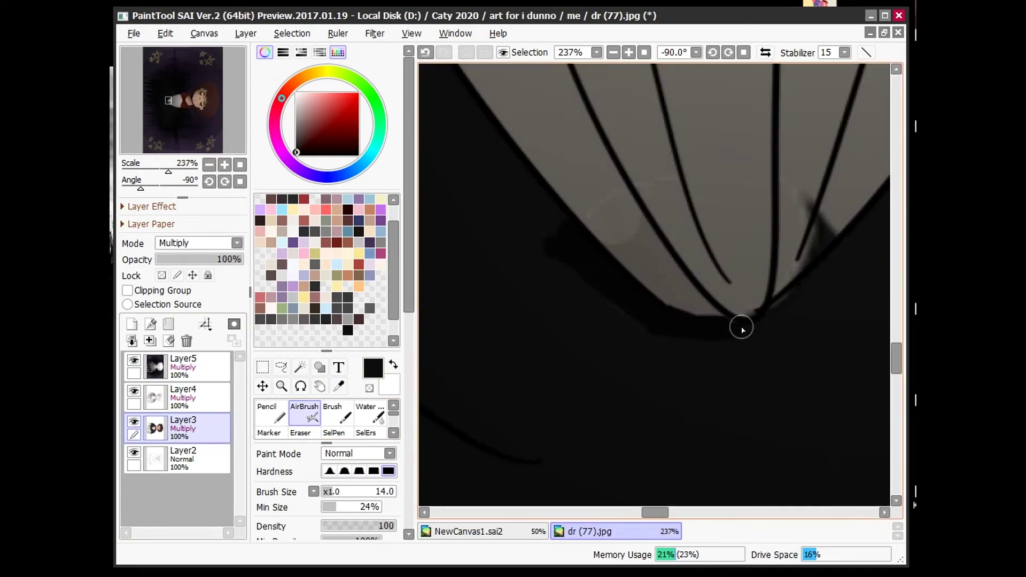
Step: Erase the stray dark smudge beside the shirt's lower tip on Layer3 with the size 10 Eraser
scroll(655, 283, down, 6)
scroll(654, 283, up, 6)
key(e)
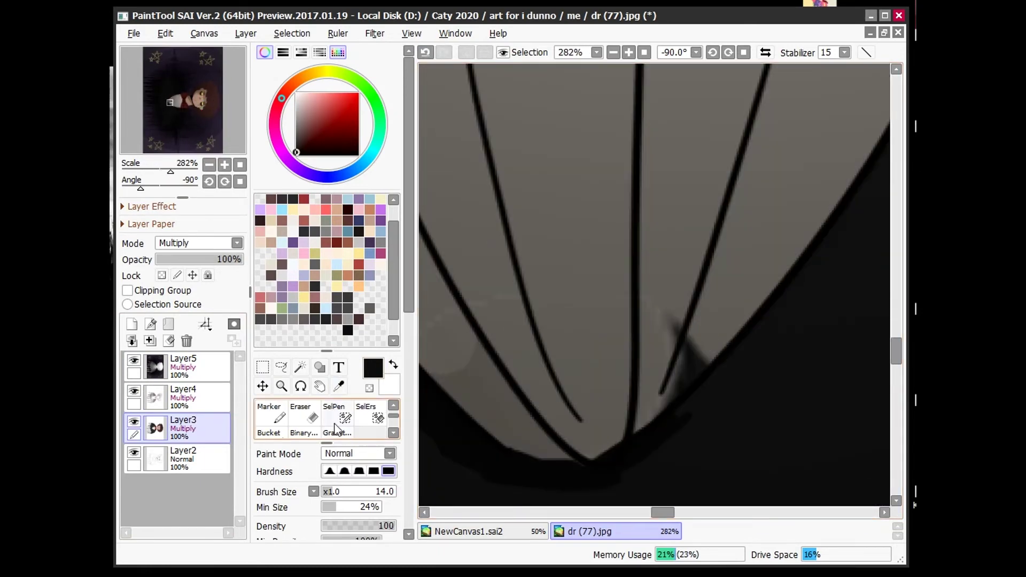
scroll(631, 353, down, 4)
scroll(631, 353, down, 5)
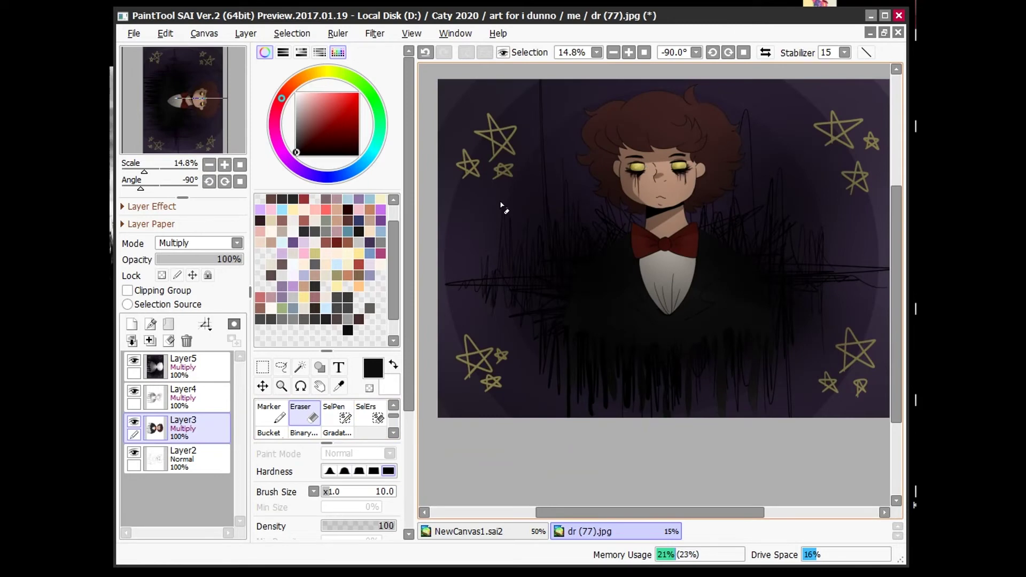
Step: Airbrush dark red accents along the horizontal black scribbles on Layer5 at size 40 and density 44
drag(319, 130, 316, 136)
scroll(629, 294, up, 2)
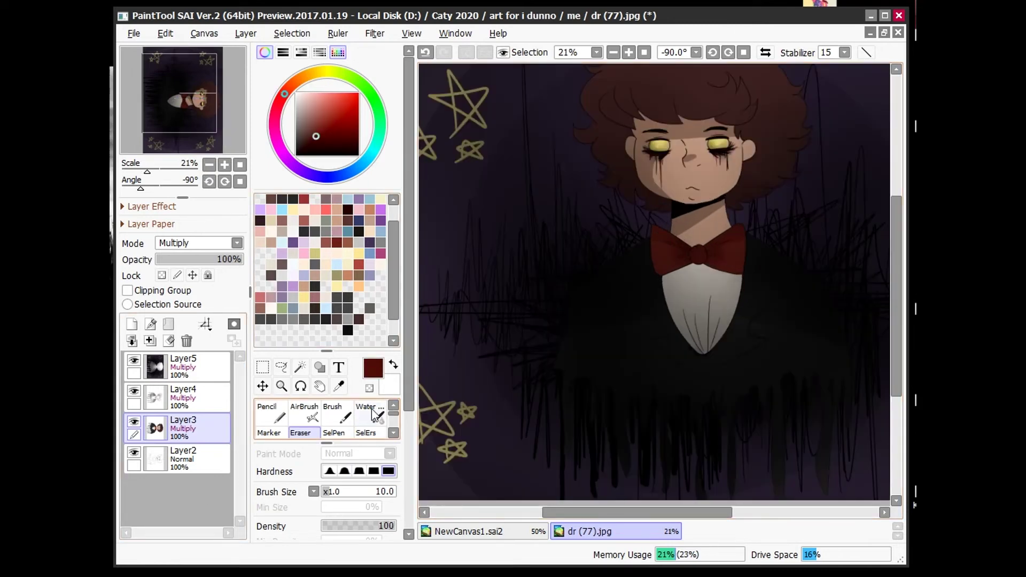
key(v)
scroll(488, 337, down, 2)
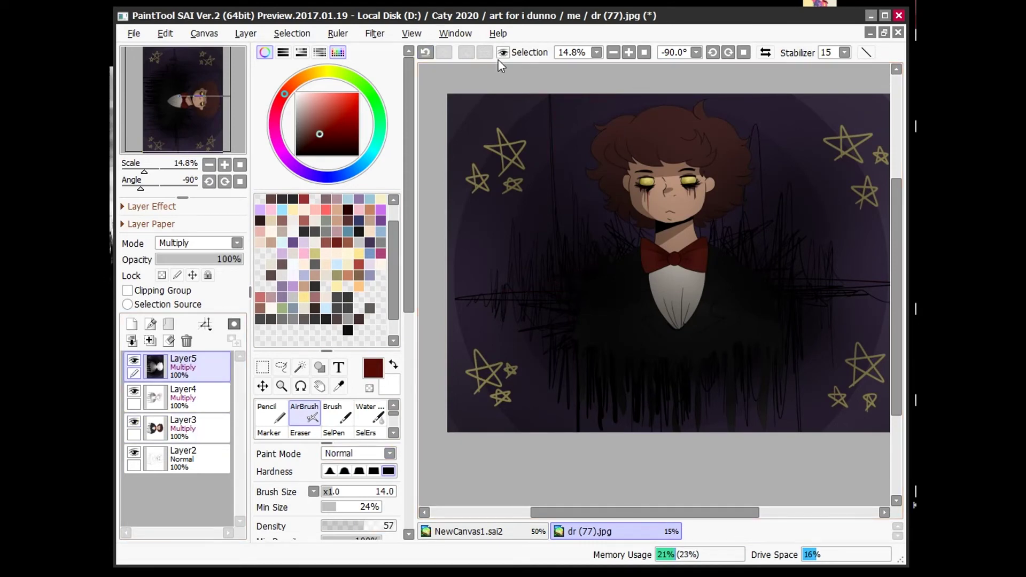
key(bracketright)
key(bracketright)
key(bracketright)
key(bracketright)
key(bracketright)
key(bracketright)
scroll(383, 259, up, 5)
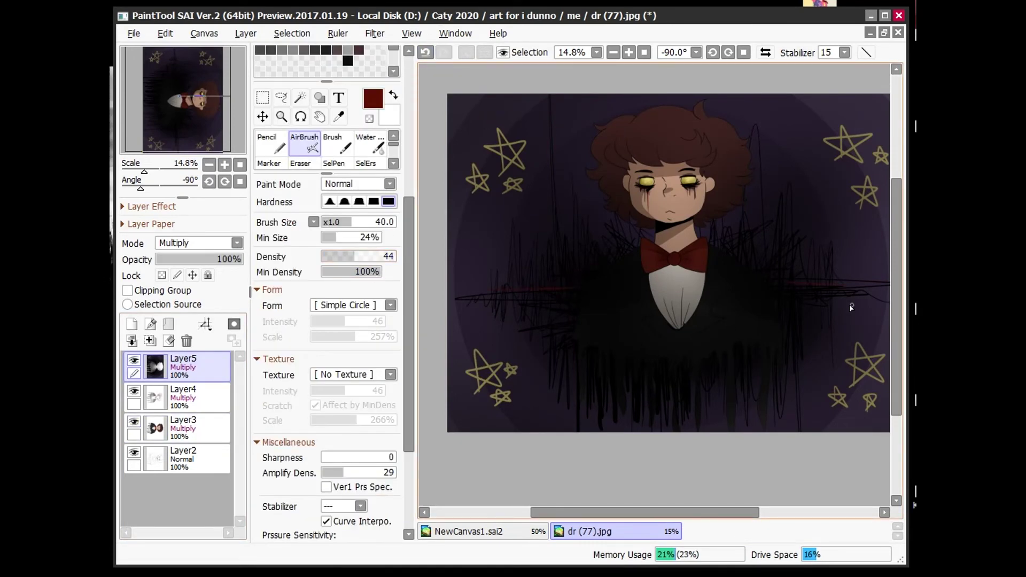
drag(717, 513, 737, 513)
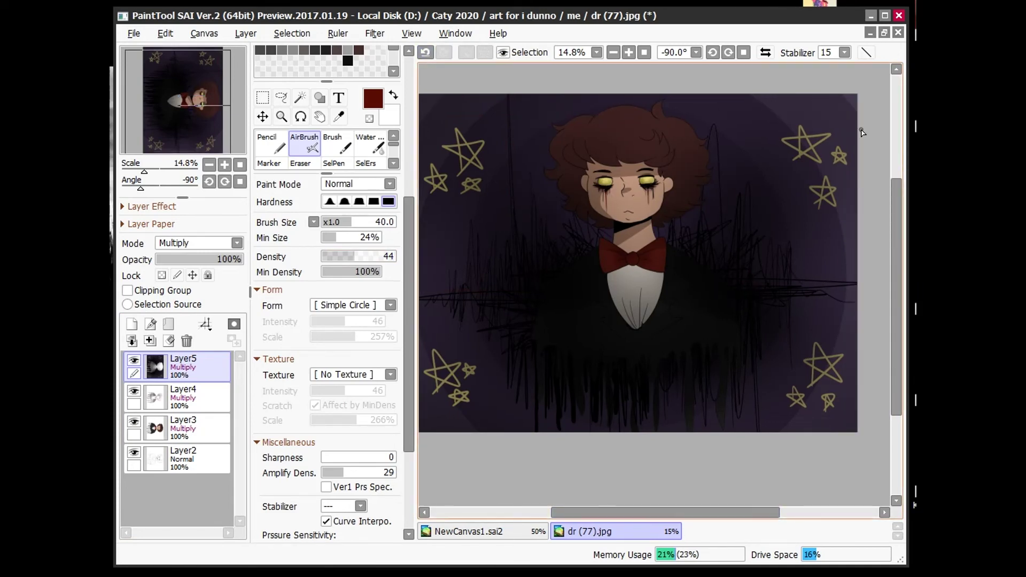
Step: Clean up a stray mark on Layer5 with the size 10 Eraser
scroll(326, 267, up, 3)
key(e)
scroll(678, 339, up, 10)
mouse_move(775, 443)
mouse_down()
mouse_move(742, 403)
mouse_move(744, 360)
mouse_up()
scroll(717, 332, down, 10)
scroll(324, 496, down, 3)
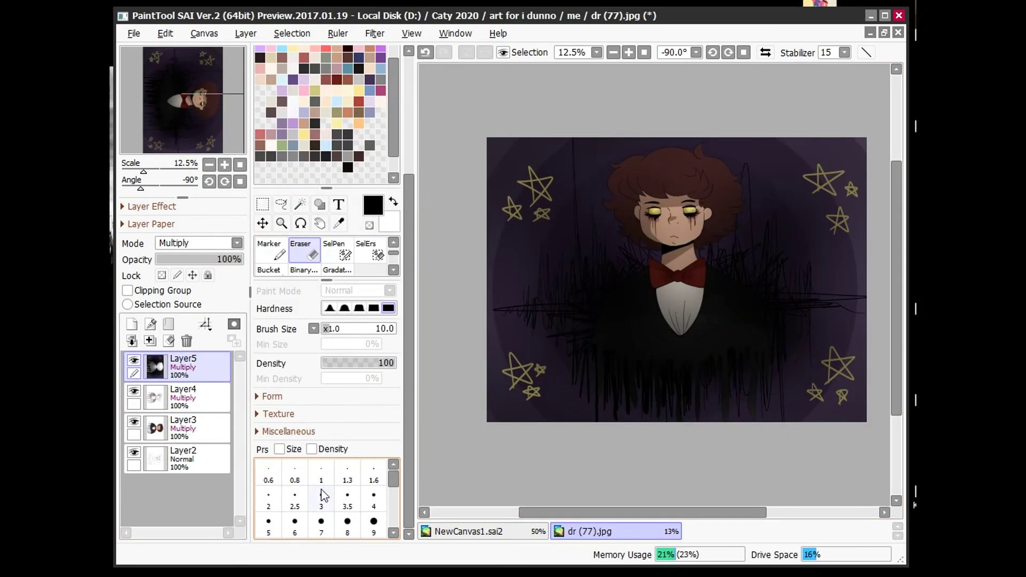
Step: Try a black AirBrush stroke at size 40 and density 44 over the drawing's lower-left stars, and undo it
scroll(527, 417, up, 3)
key(v)
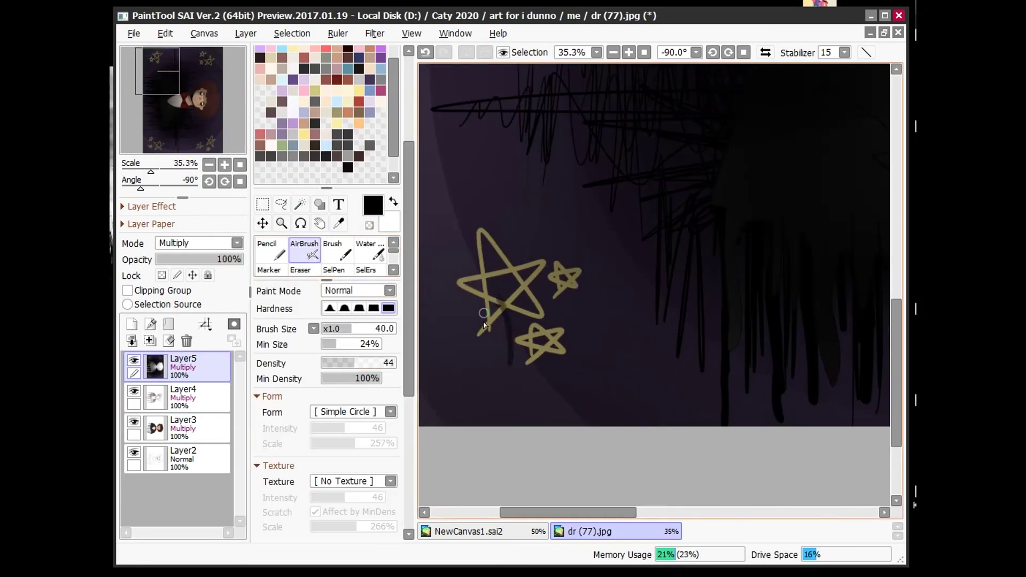
key(ctrl+z)
Step: Sign the drawing in black beside its lower-right stars with the hard AirBrush at size 12 and density 100
scroll(504, 316, down, 3)
scroll(681, 419, up, 6)
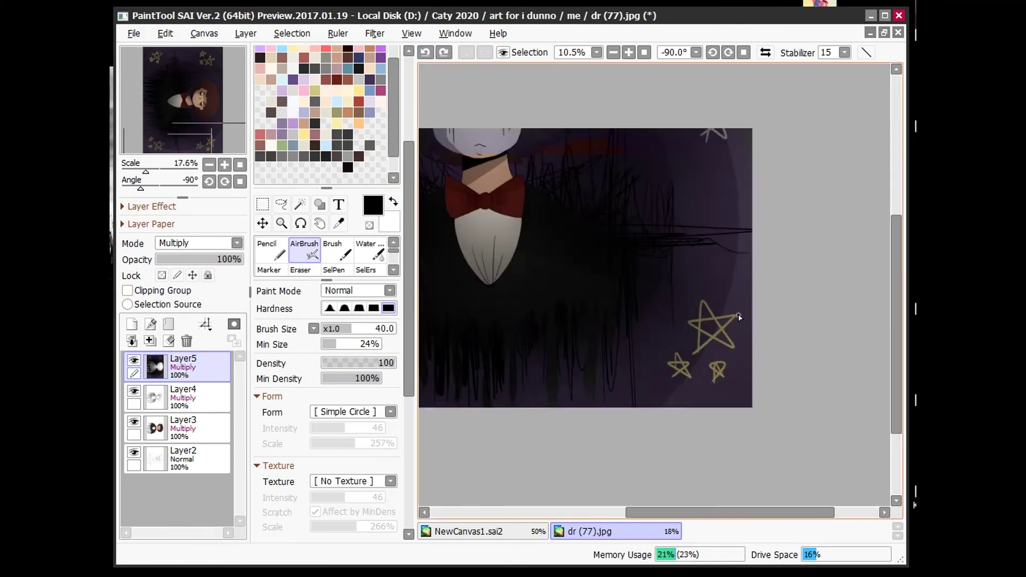
key(e)
scroll(690, 303, down, 3)
scroll(802, 389, up, 2)
scroll(791, 112, down, 2)
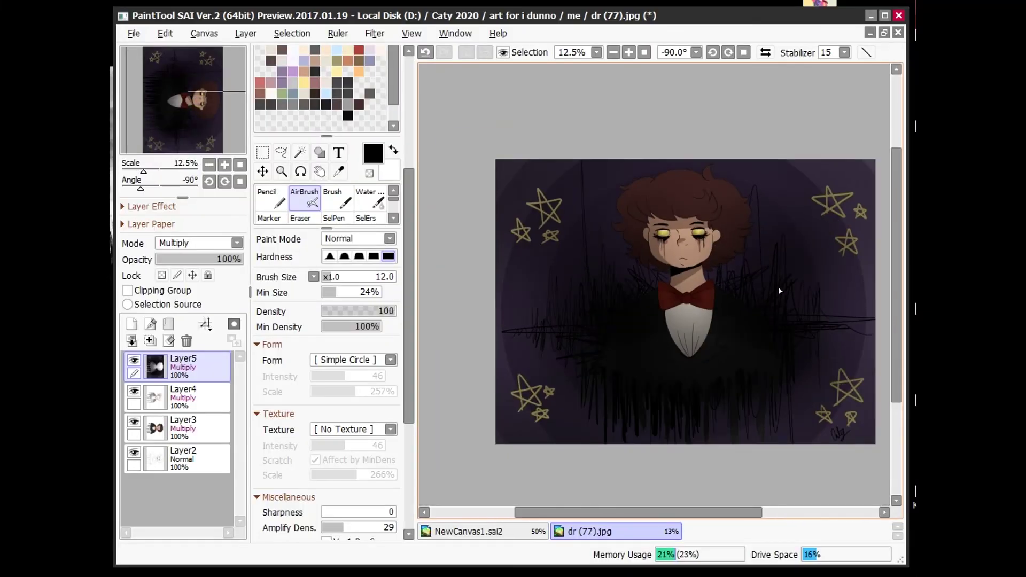